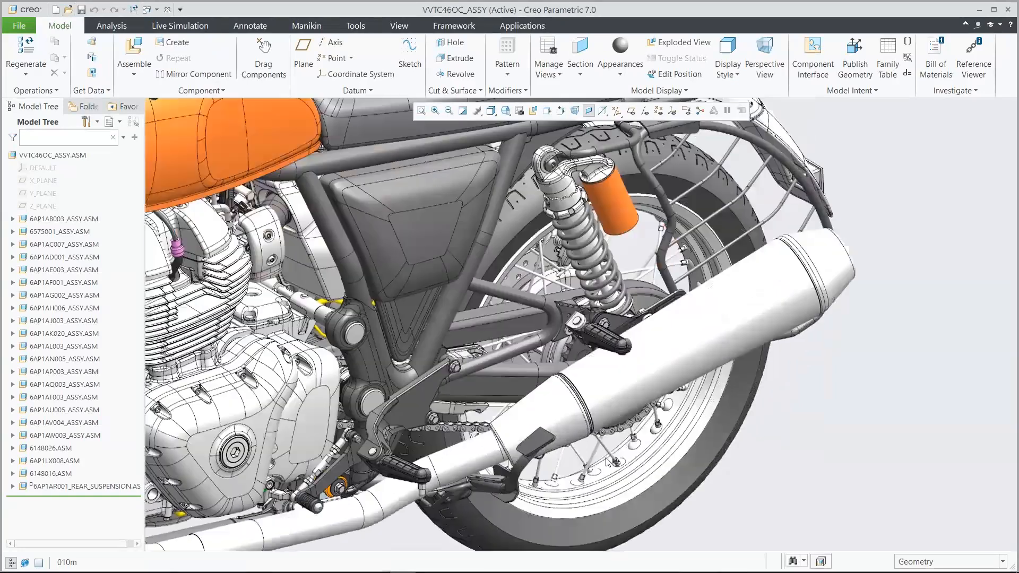
Step: Open part 6576229, the middle cylinder of the muffler, from the motorcycle assembly in its own window
click(681, 357)
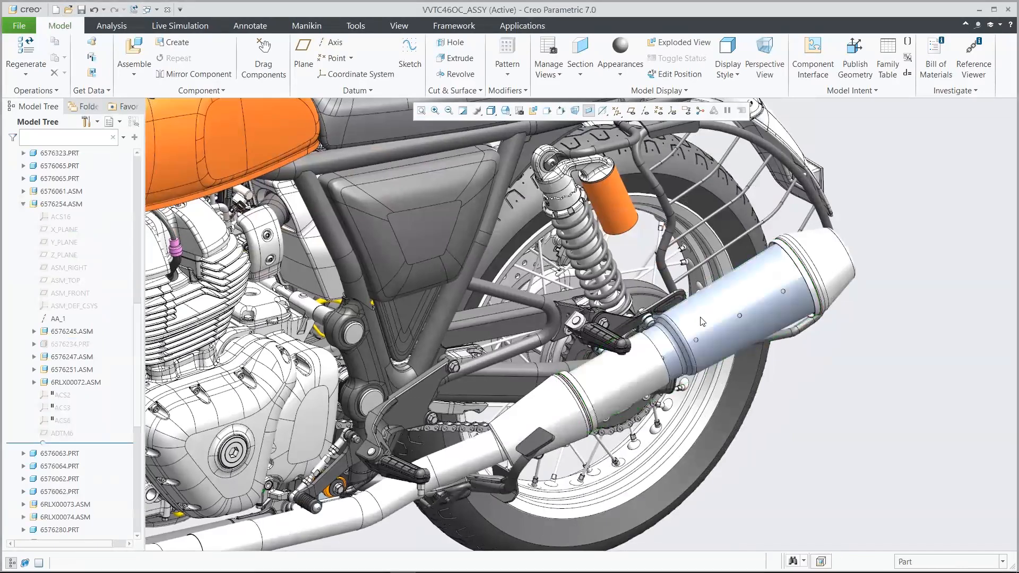
click(629, 376)
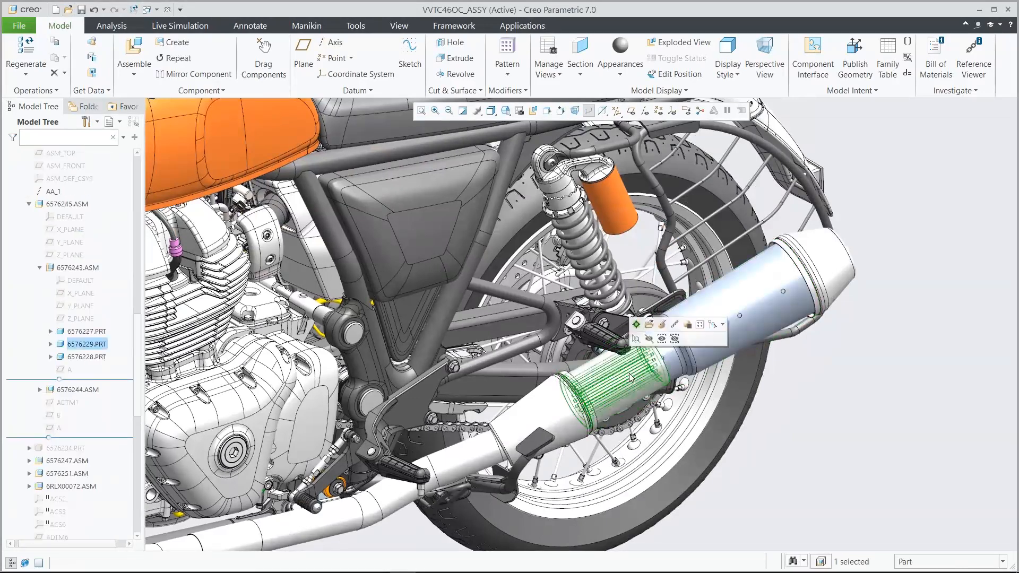
click(651, 328)
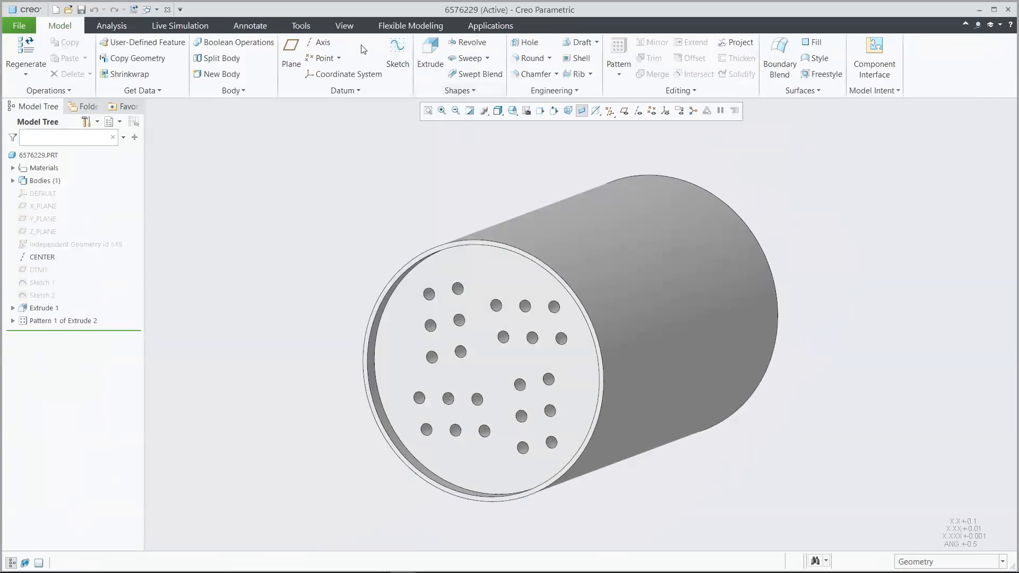
Step: Inspect the part's interior with a temporary X-direction section moved to an offset of about 30.20, and discard the section
click(344, 26)
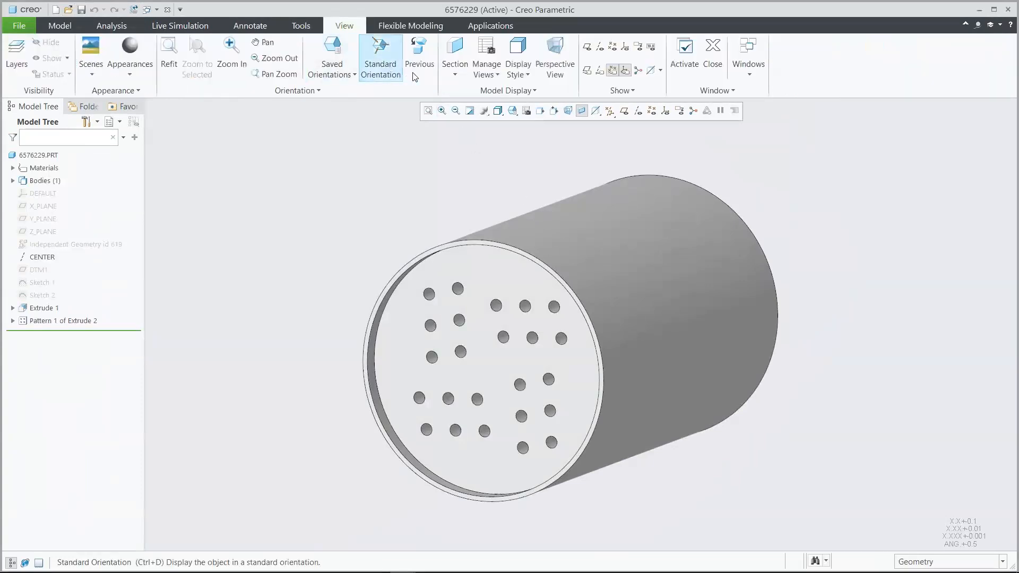
click(456, 75)
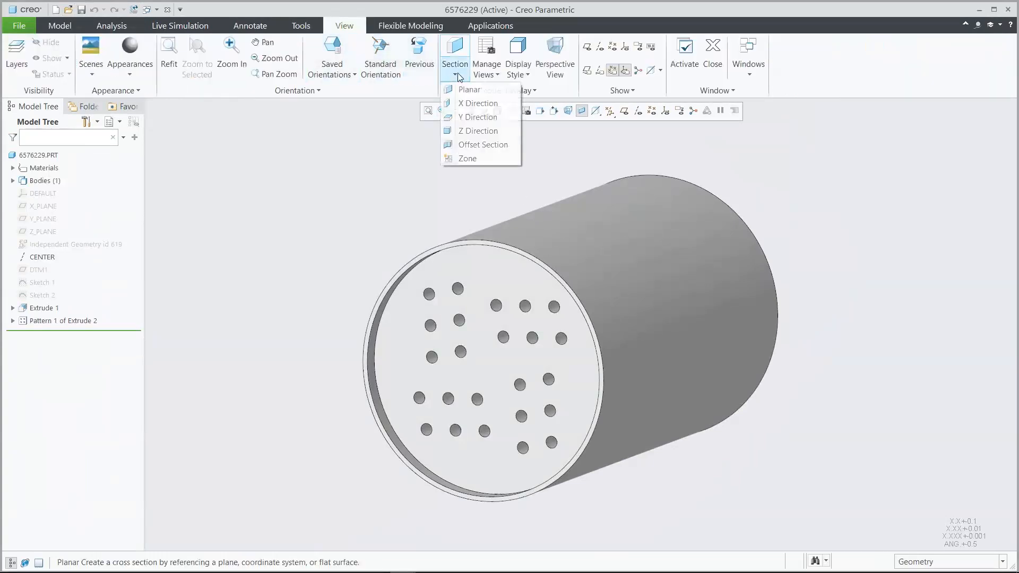
click(470, 104)
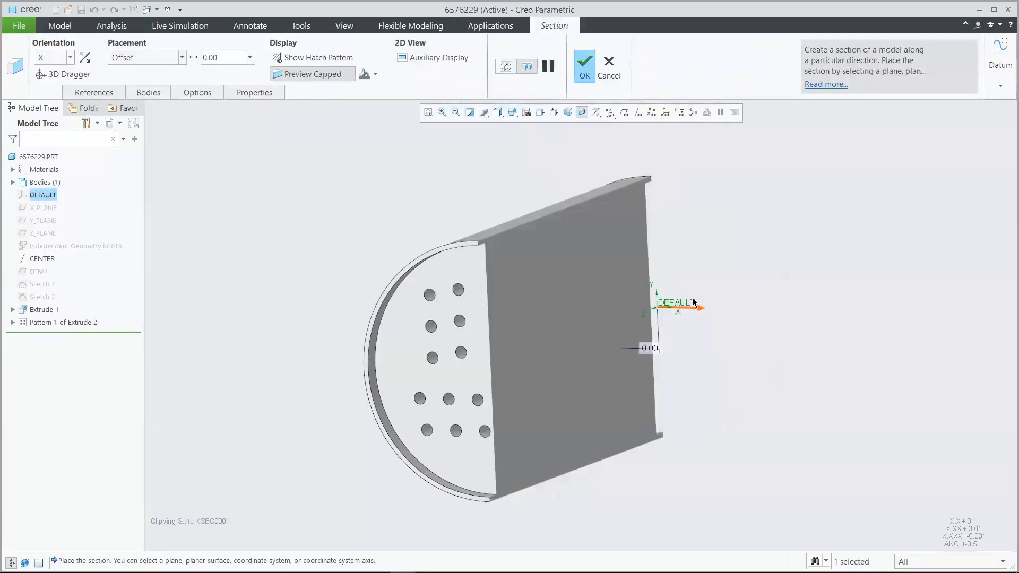
drag(698, 308, 786, 333)
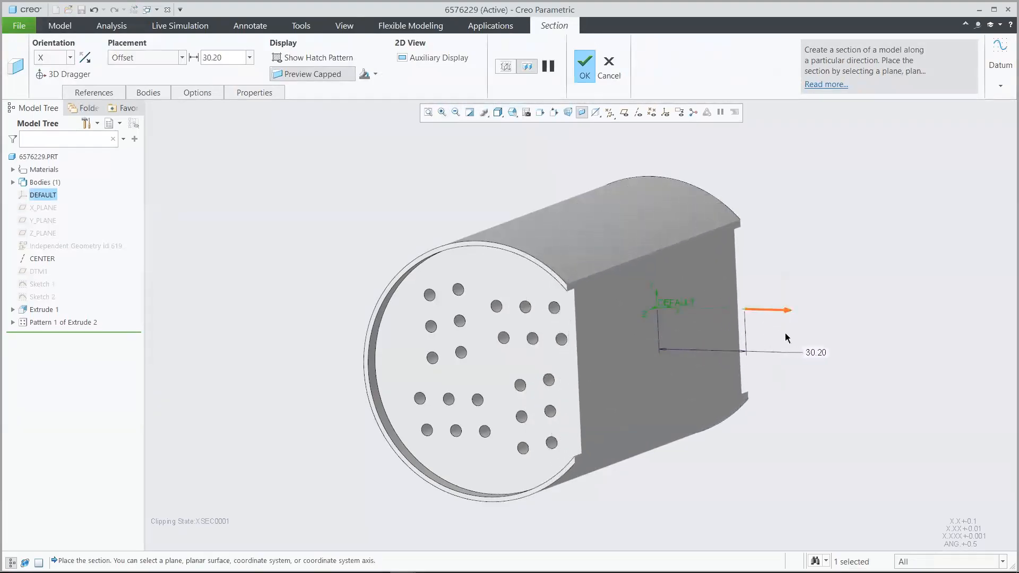
click(611, 68)
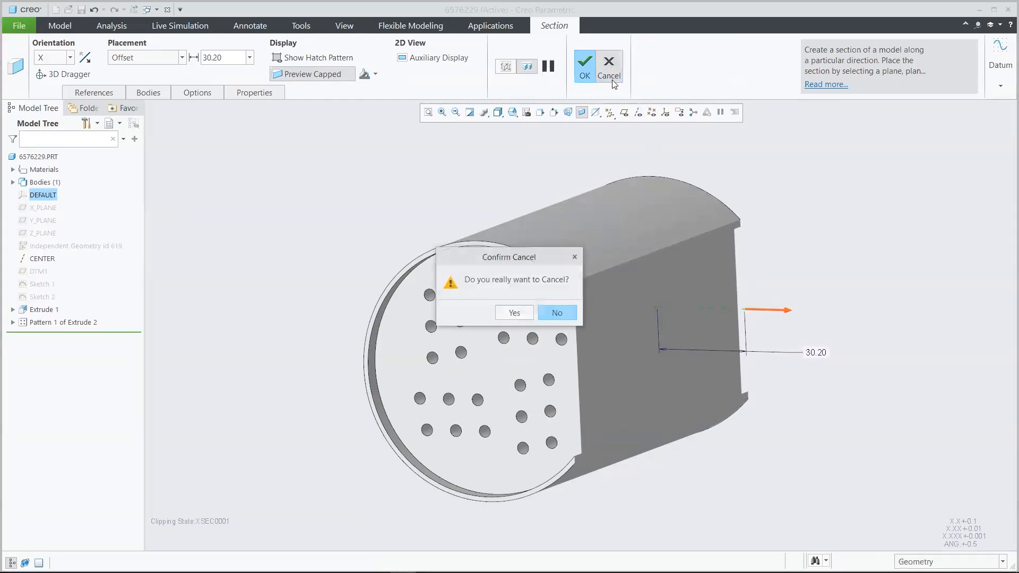
click(514, 312)
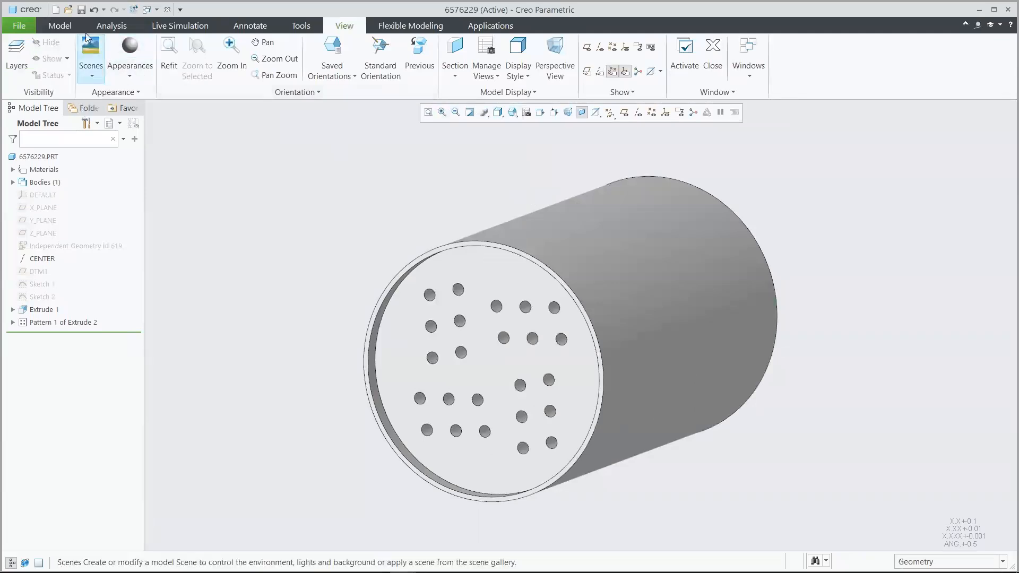
Step: Roll the feature history back to before Extrude 1 and start a Lattice feature there
click(60, 26)
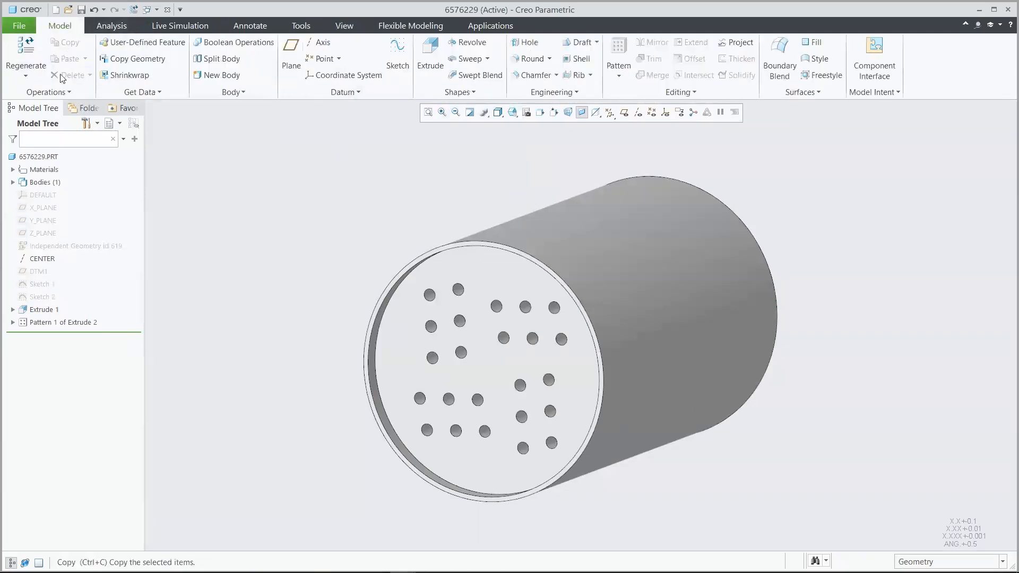
drag(71, 332, 73, 304)
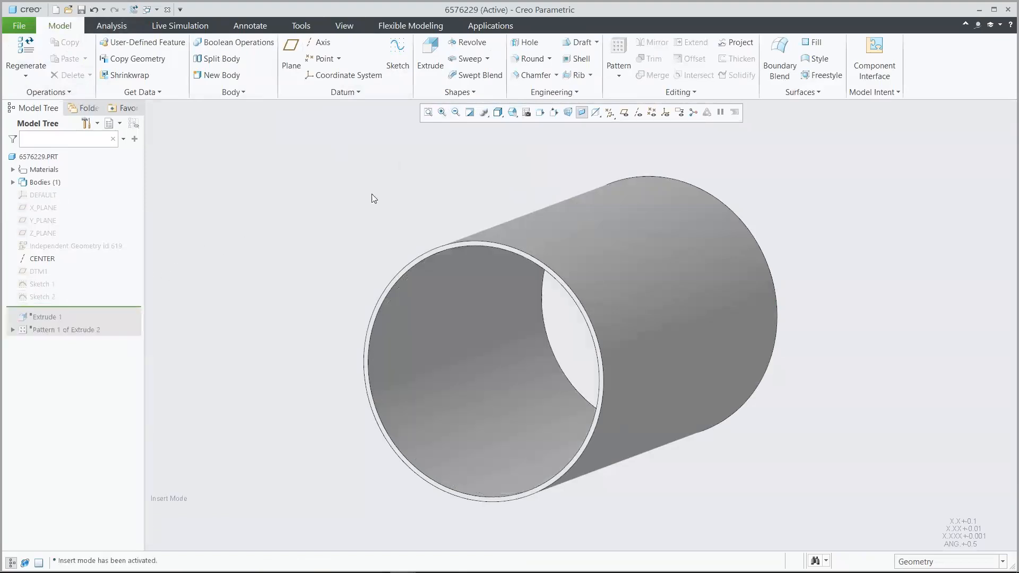
click(563, 94)
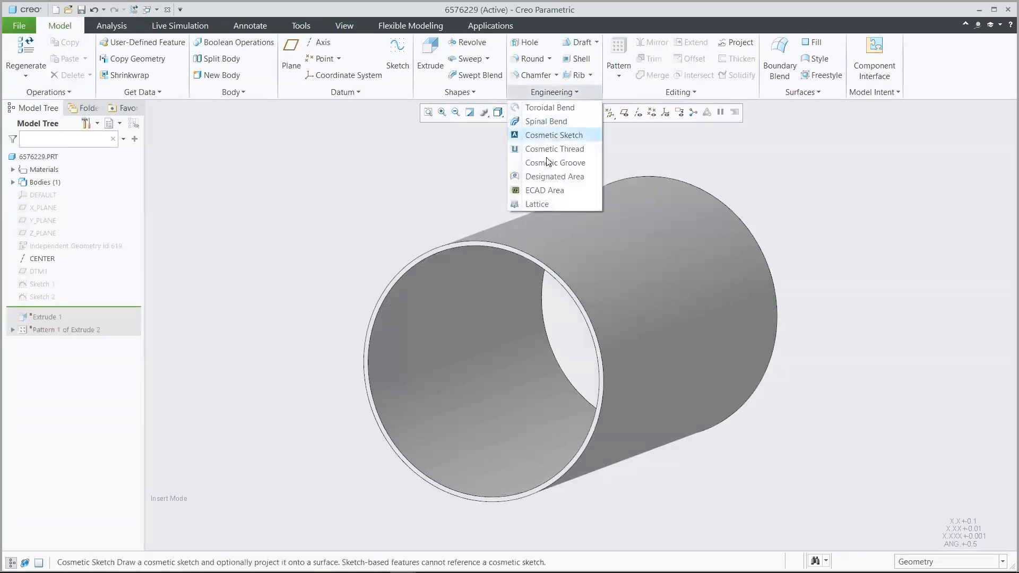
click(538, 204)
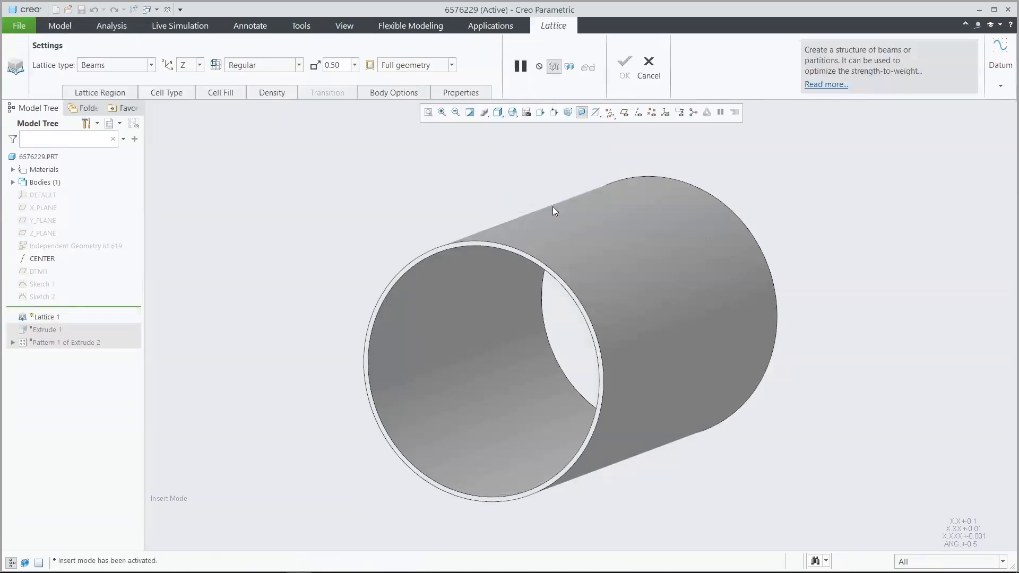
Step: Define the lattice volume region from the tube's inner surface and its two annular end faces
click(126, 96)
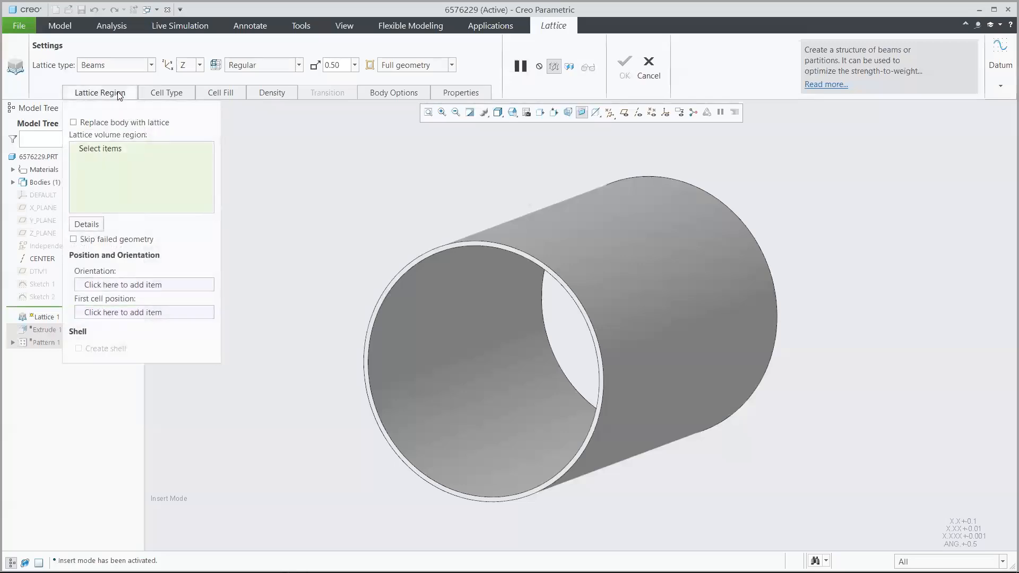
click(104, 150)
click(407, 407)
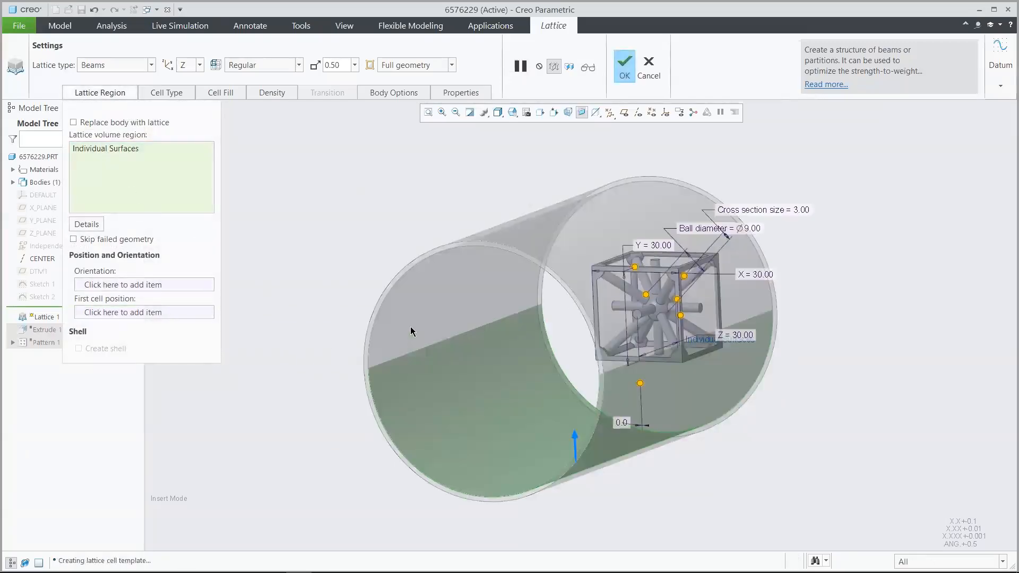
click(425, 259)
key(ctrl+d)
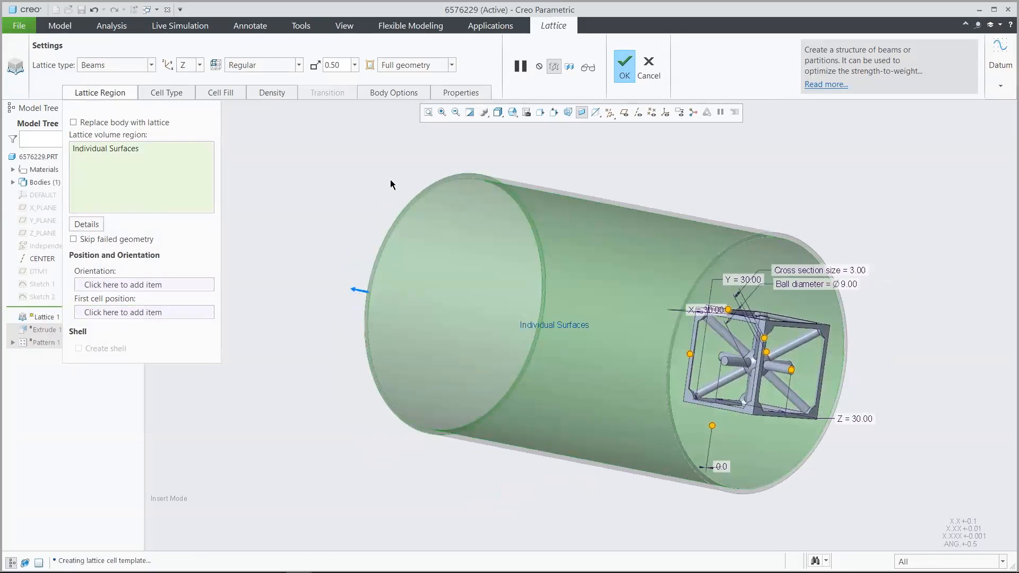
click(780, 239)
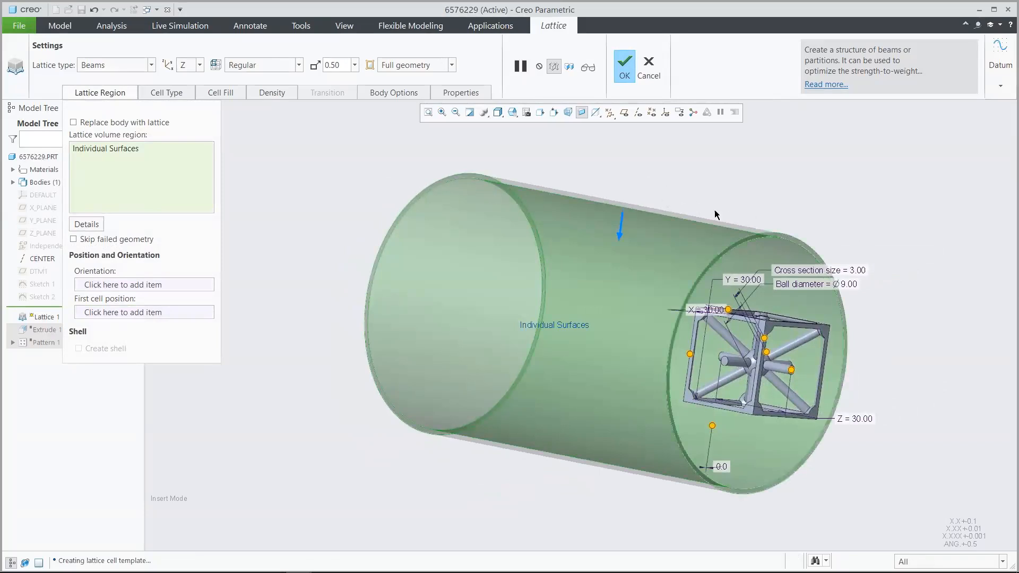
middle_drag(633, 171, 633, 170)
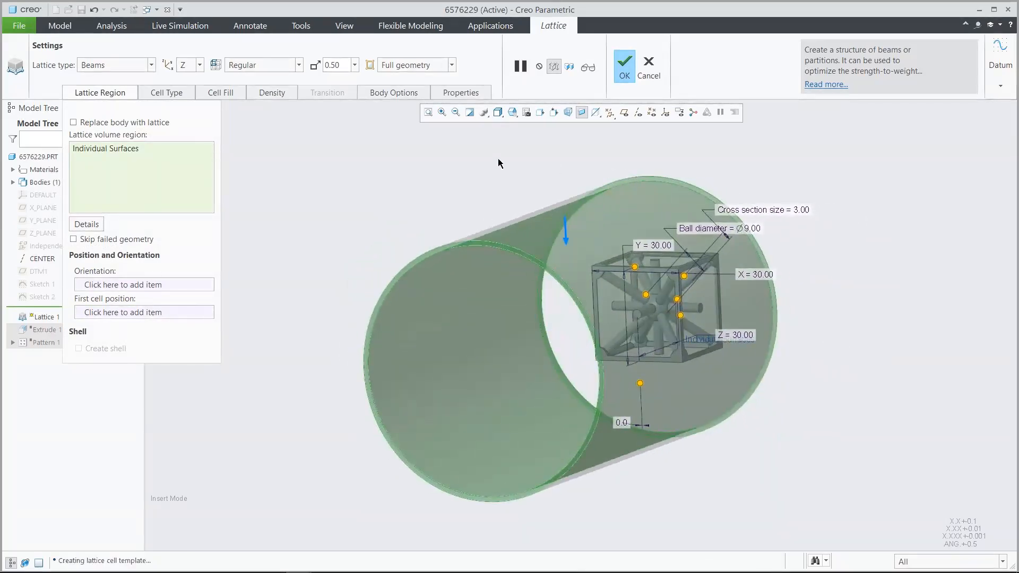
Step: Change the lattice cell shape to stochastic, using a Voronoi diagram over Volume + bounding surfaces
click(168, 94)
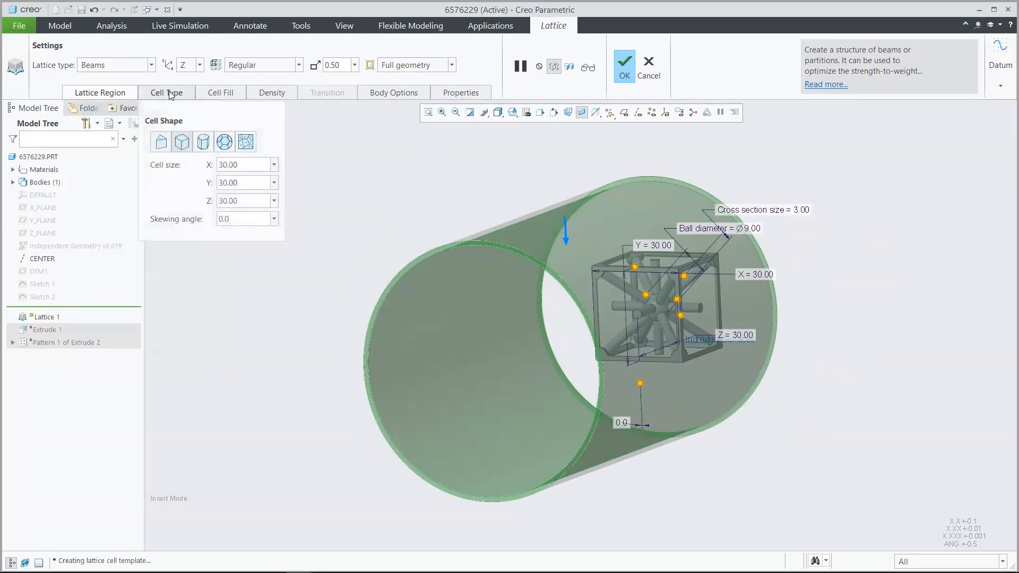
click(245, 143)
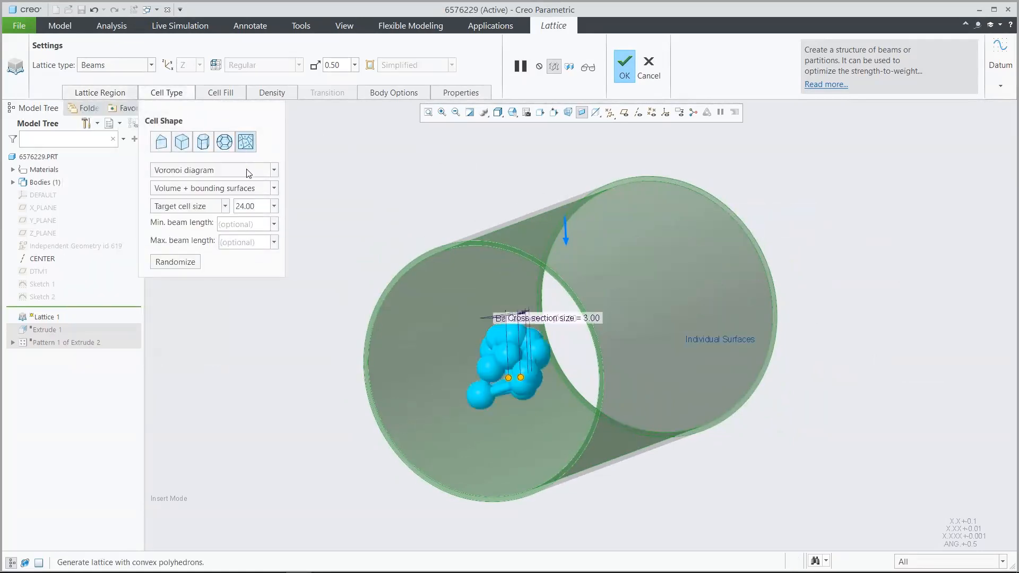
click(247, 170)
click(253, 185)
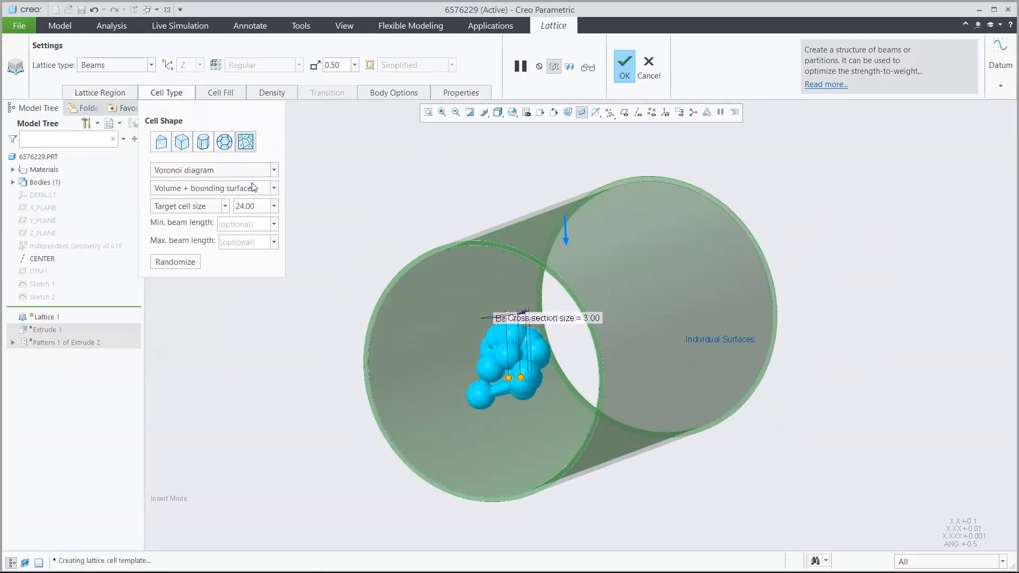
click(255, 189)
click(255, 187)
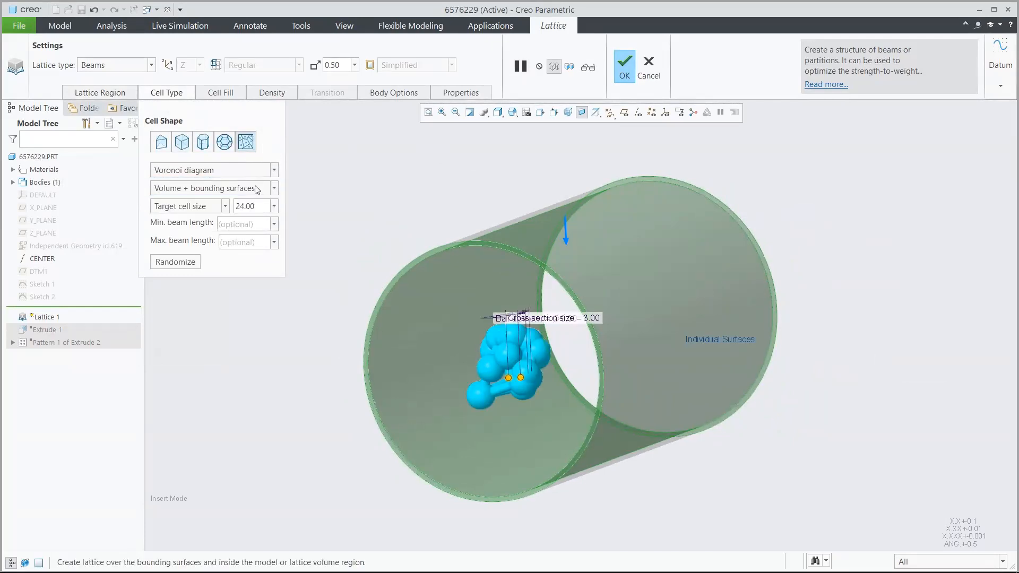
Step: Set the Voronoi lattice's target cell size to 10 and its maximum beam length to 5
click(260, 202)
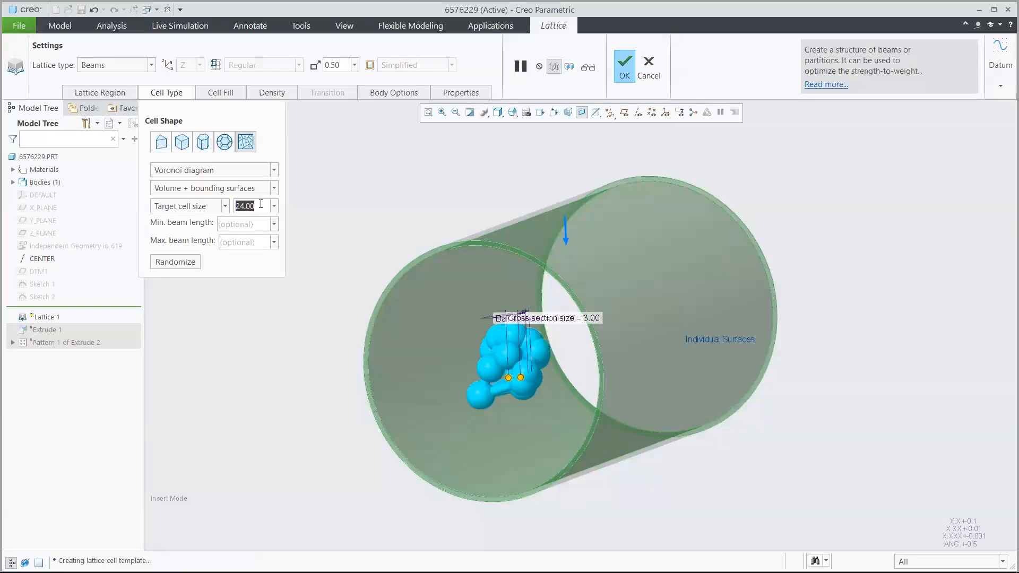
text(10)
key(Return)
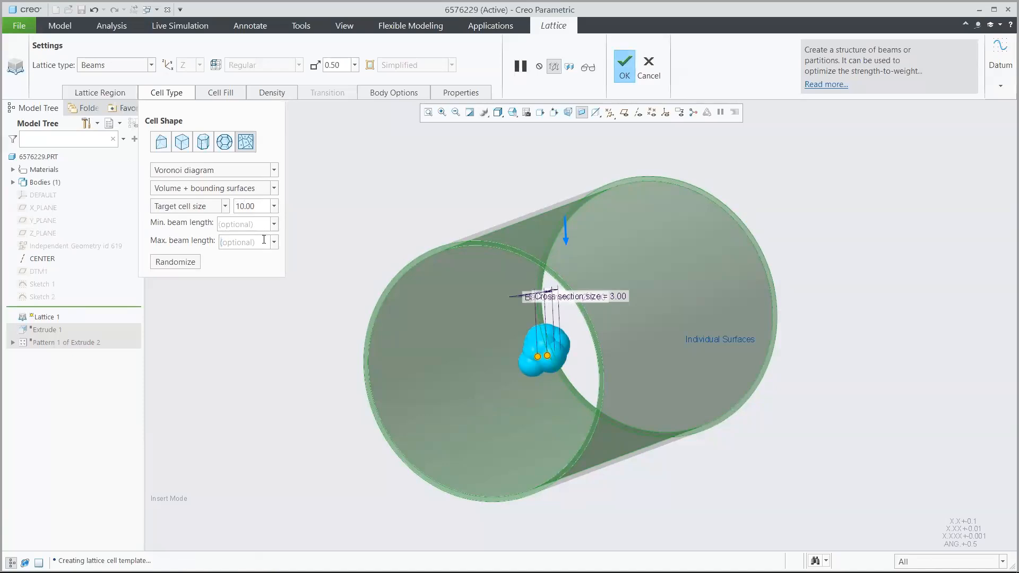
click(264, 239)
text(5)
key(Return)
Step: Turn off the balls at the beam joints and set the beam cross section size to 2
click(221, 94)
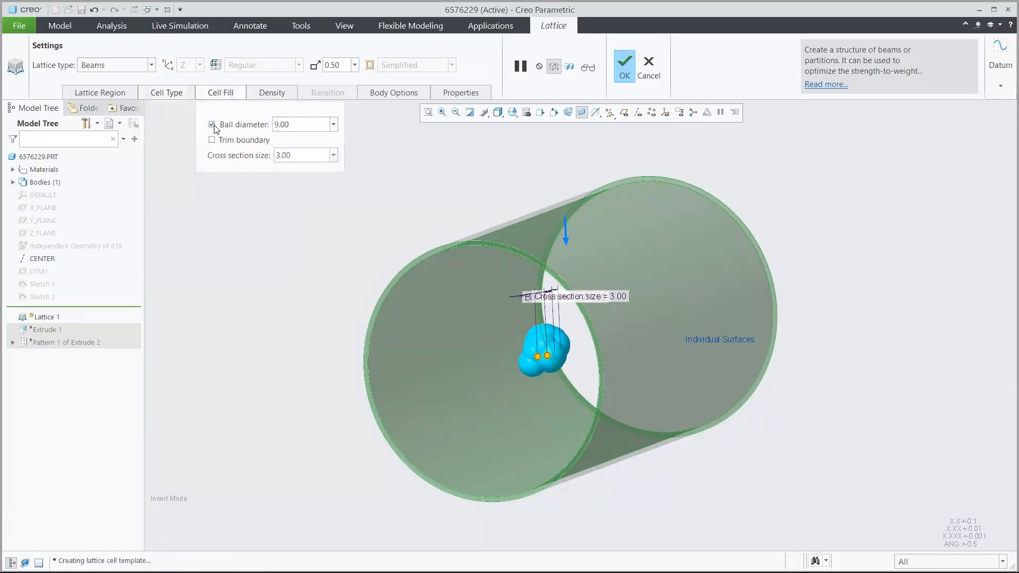
click(214, 125)
double_click(298, 155)
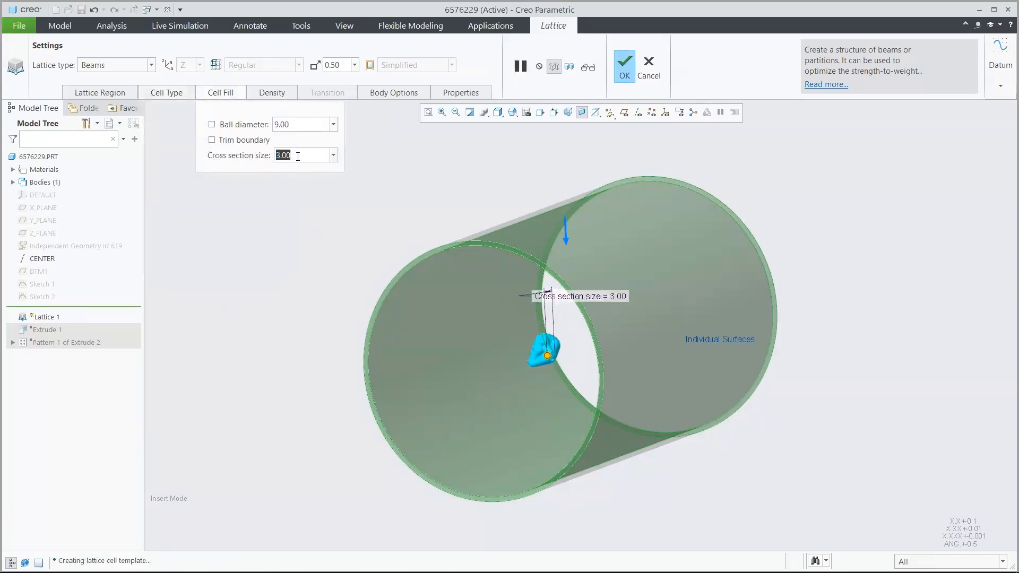
text(2)
key(Return)
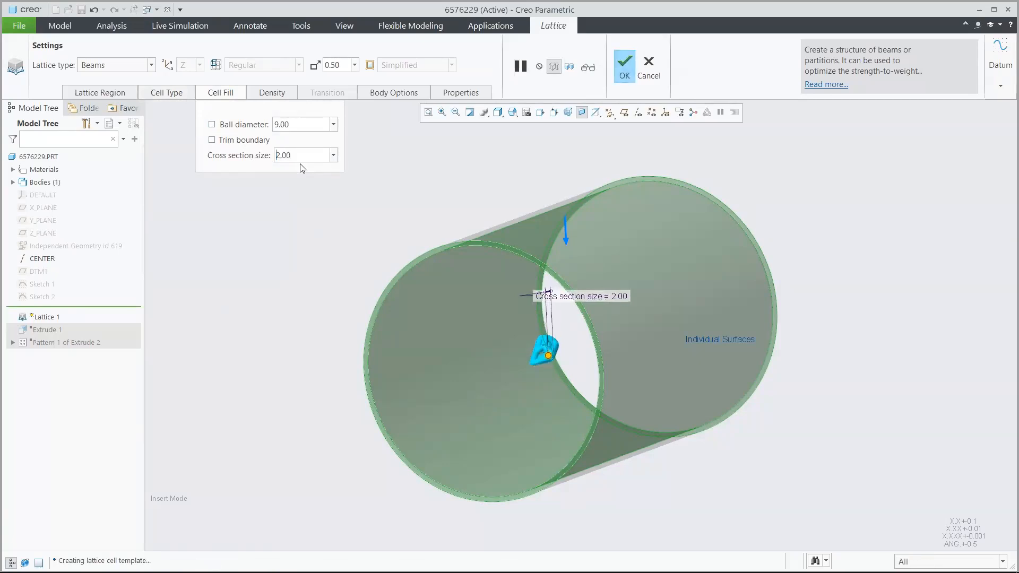
Step: Preview the generated Voronoi beam lattice inside the tube and return to editing the lattice definition
click(587, 68)
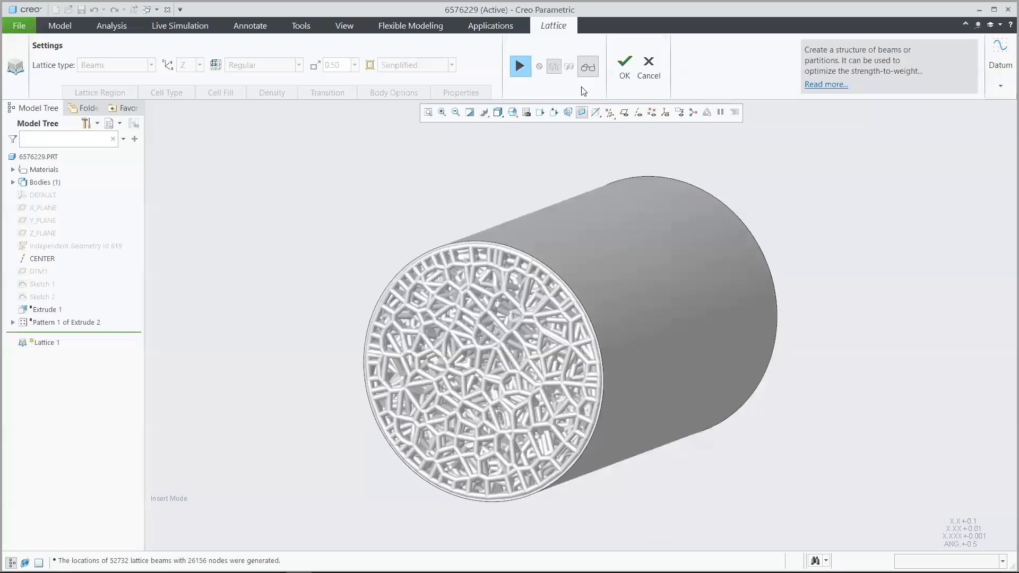
click(519, 67)
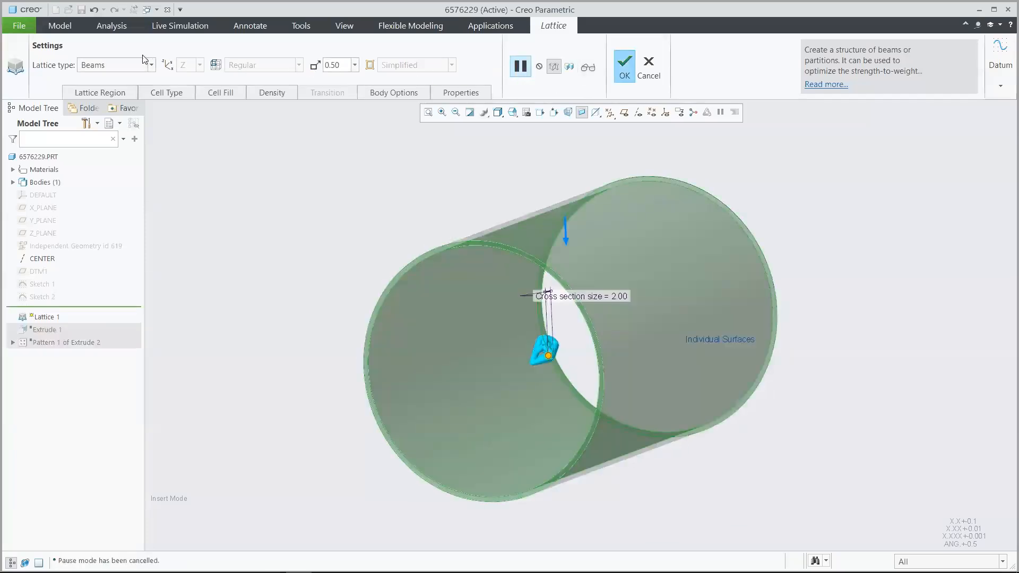
Step: Change the lattice type to 2.5D and give it a hexagonal cell shape
click(133, 65)
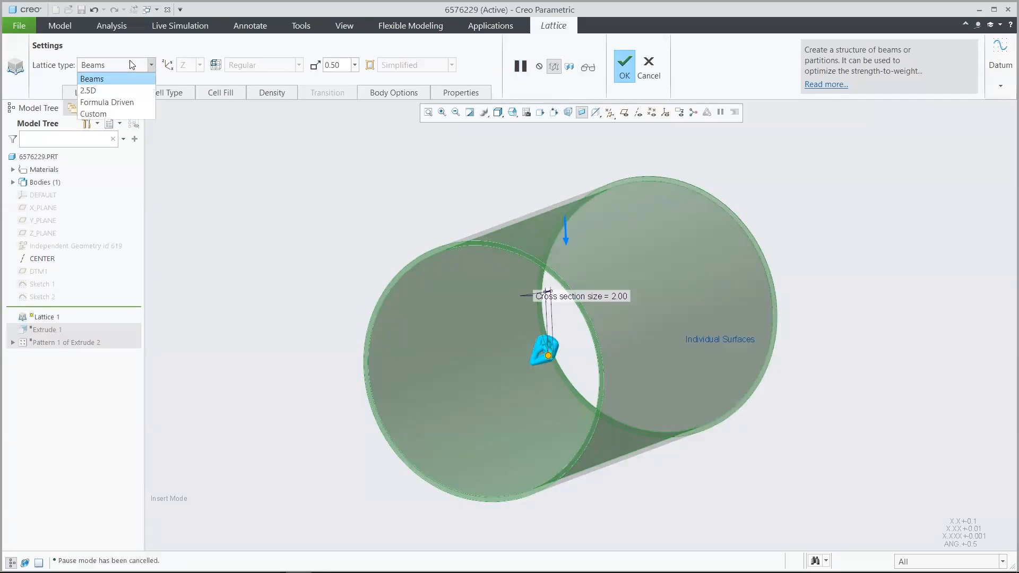
click(126, 90)
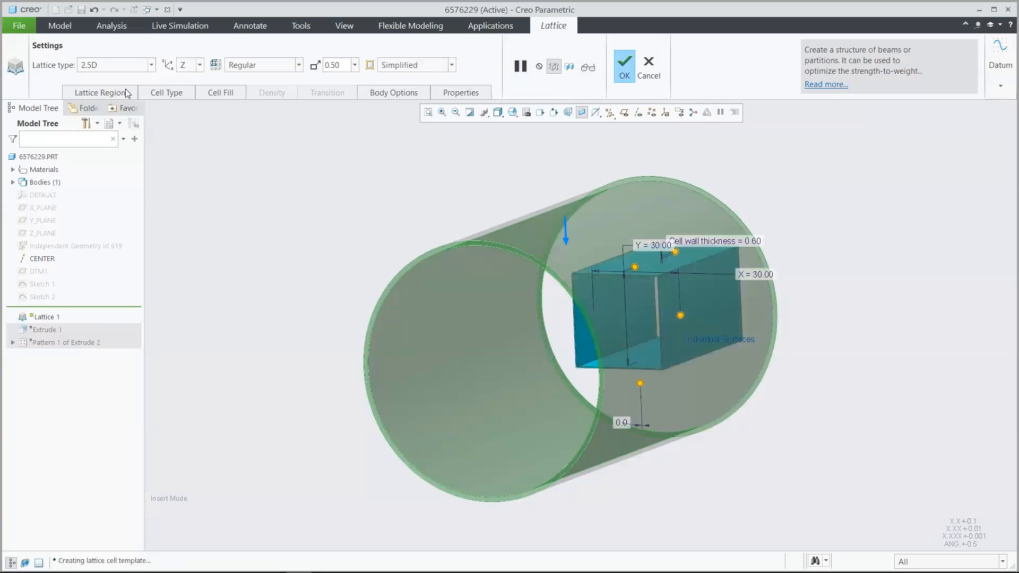
click(167, 94)
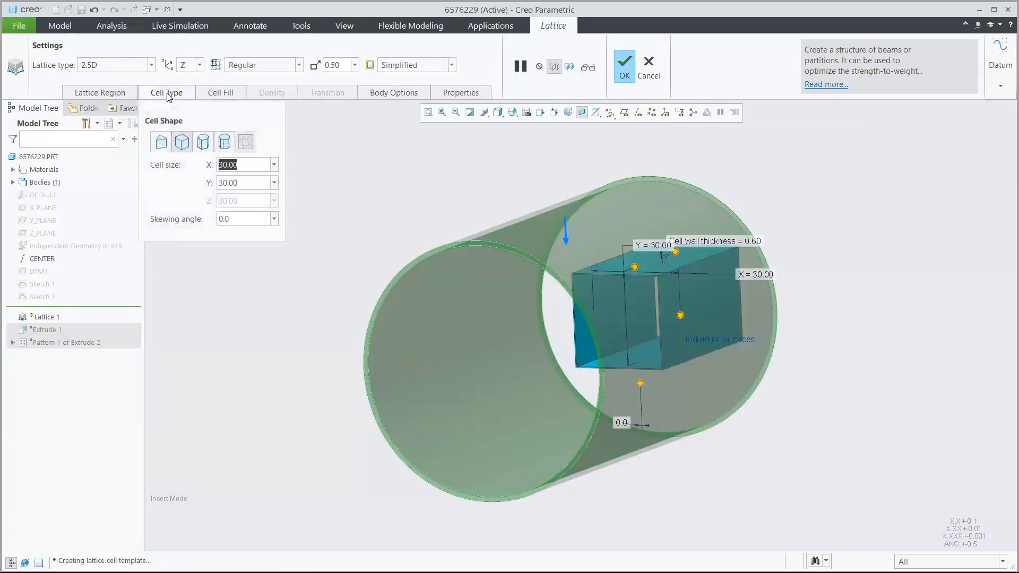
click(203, 143)
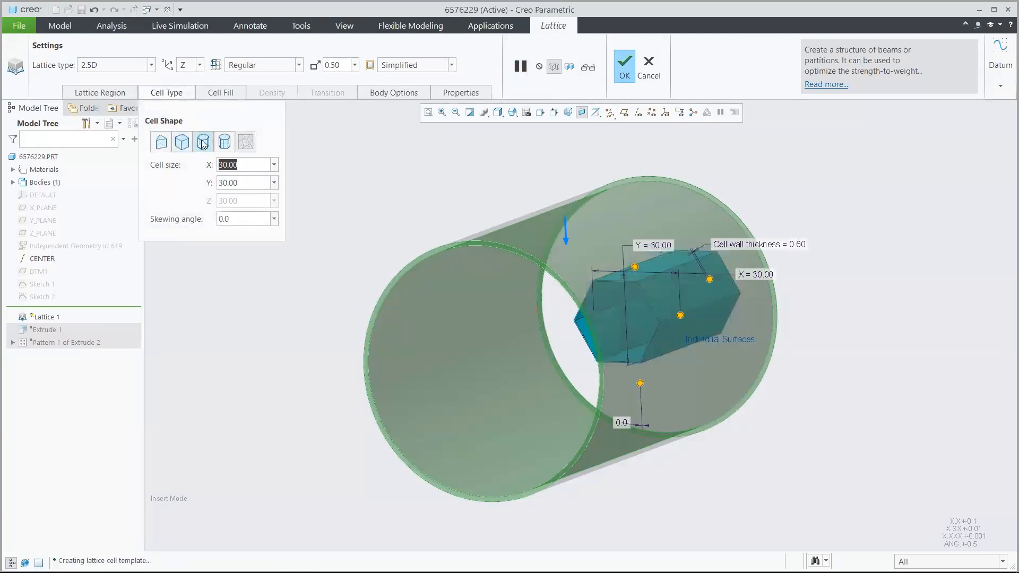
Step: Set the hexagonal cell size to 6 in both X and Y
text(6)
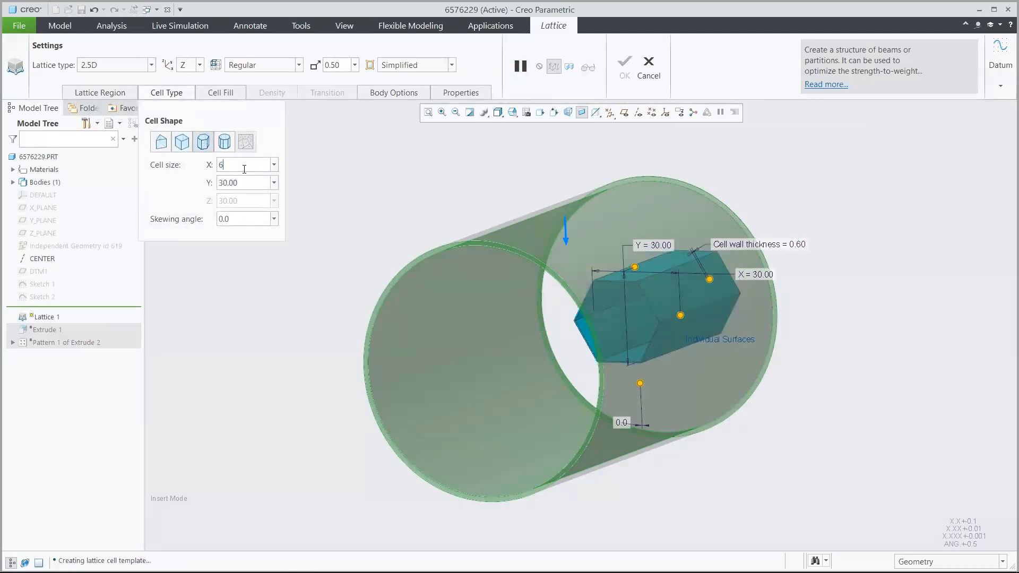
click(244, 182)
text(6)
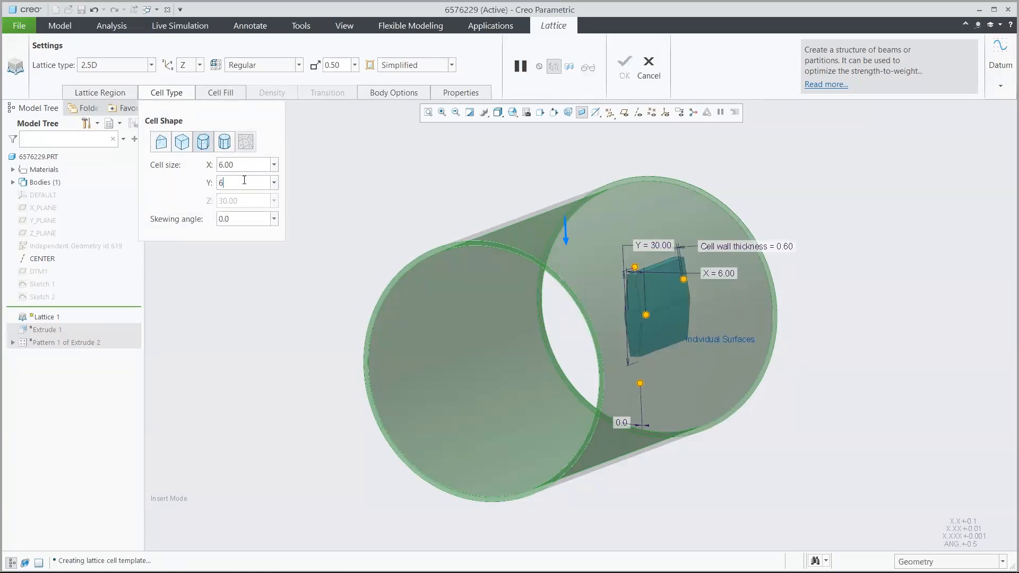
key(Return)
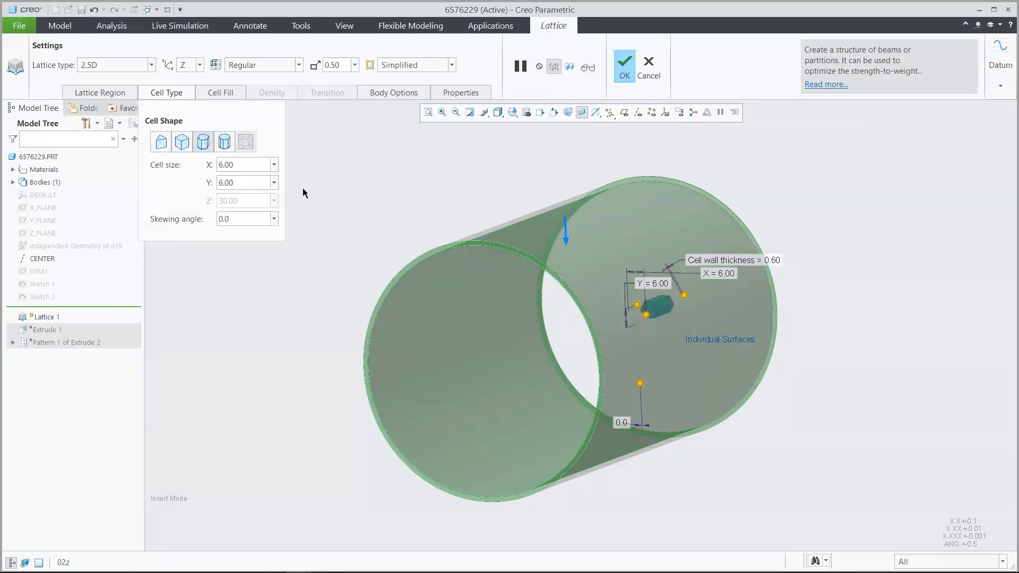
Step: Set the hexagonal cells' wall thickness to 1.2 and round their inner edges with a radius of 0.4
scroll(303, 188, down, 10)
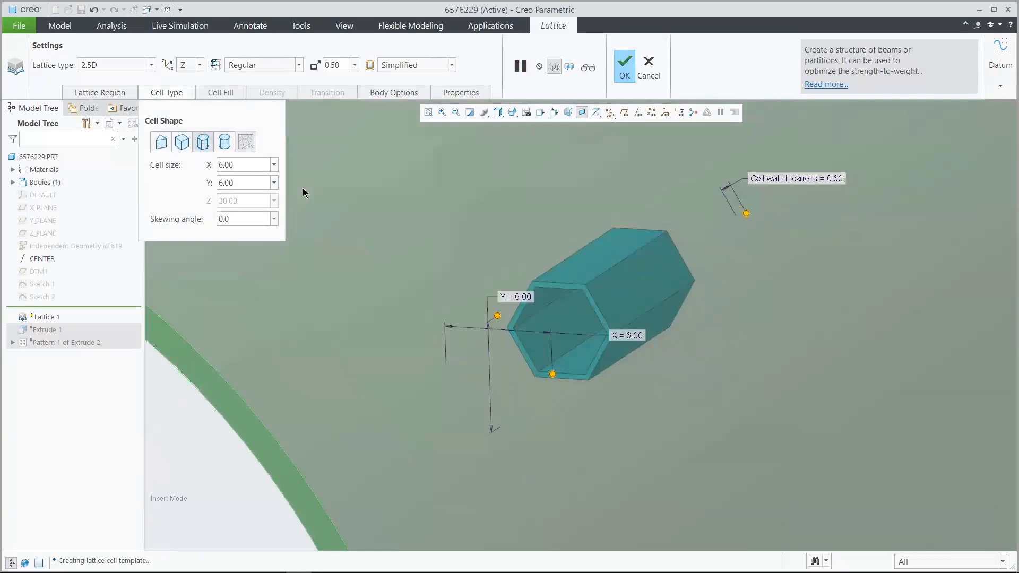
click(225, 95)
click(292, 142)
text(1.2)
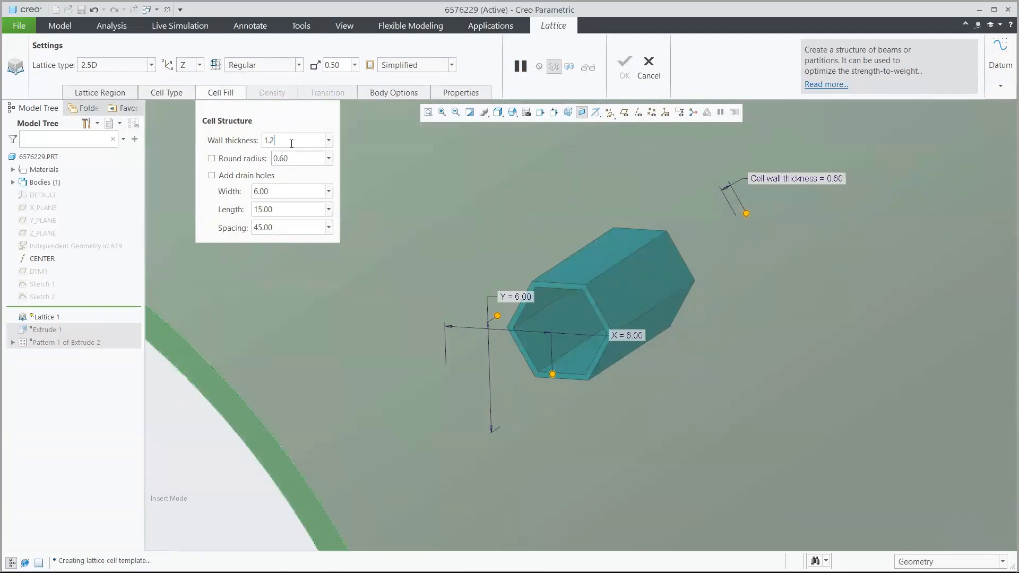
key(Return)
click(213, 159)
click(294, 159)
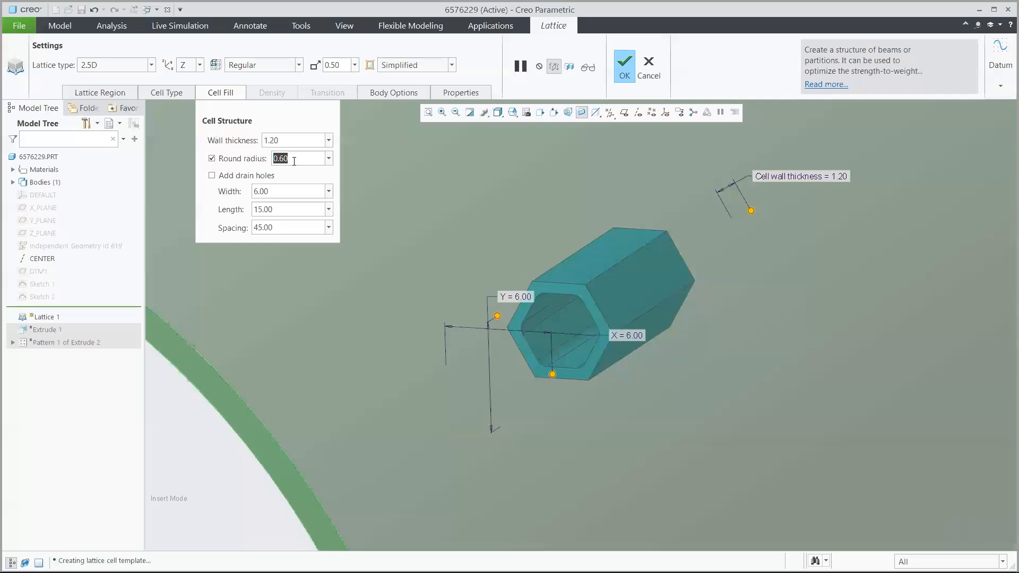
text(0.4)
key(Return)
Step: Preview the hexagonal 2.5D lattice inside the tube and return to editing its definition
key(ctrl+d)
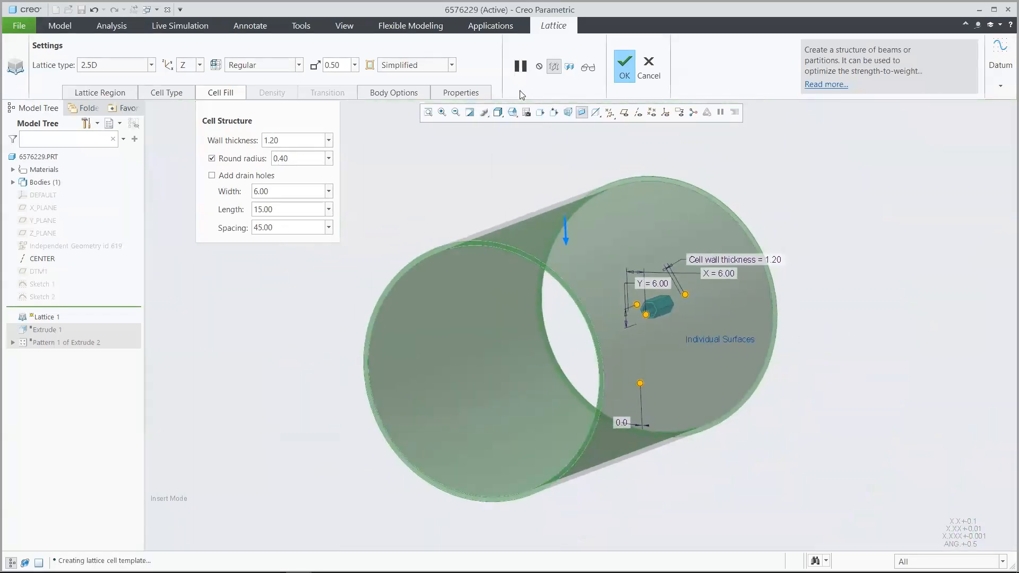
click(588, 68)
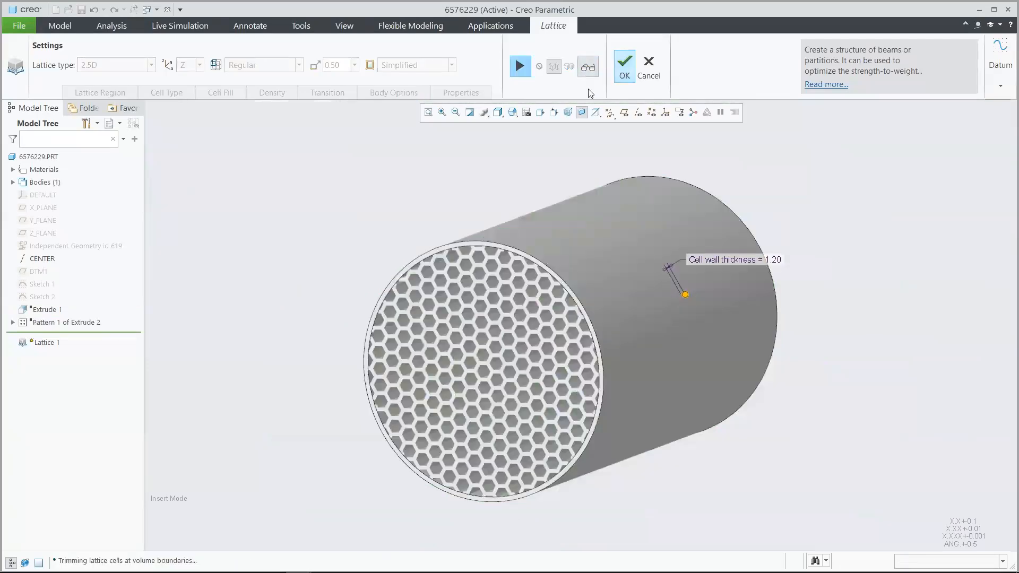
click(518, 70)
click(518, 68)
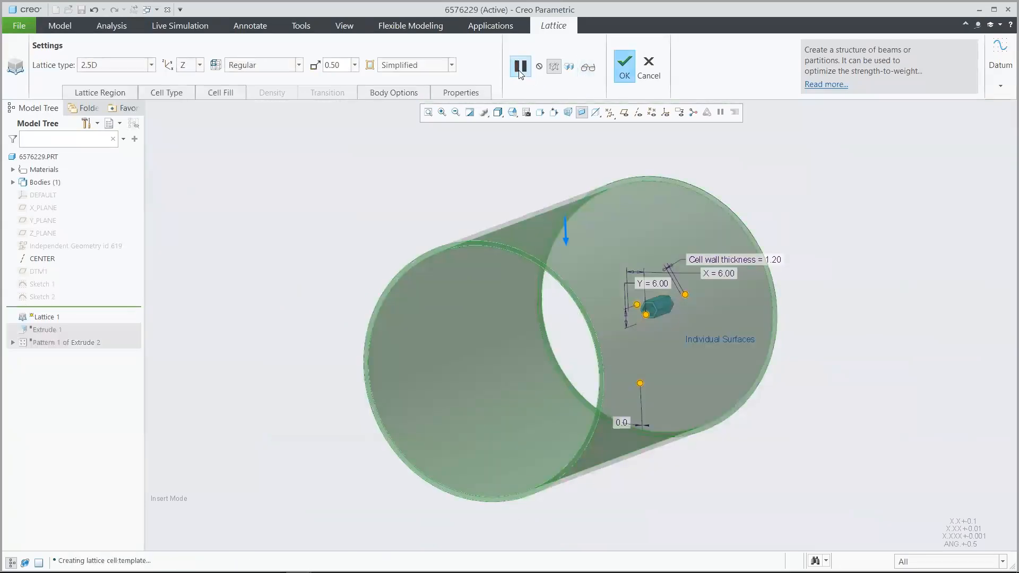
Step: Change the lattice type to Formula Driven and use the Gyroid function for its cells
click(133, 66)
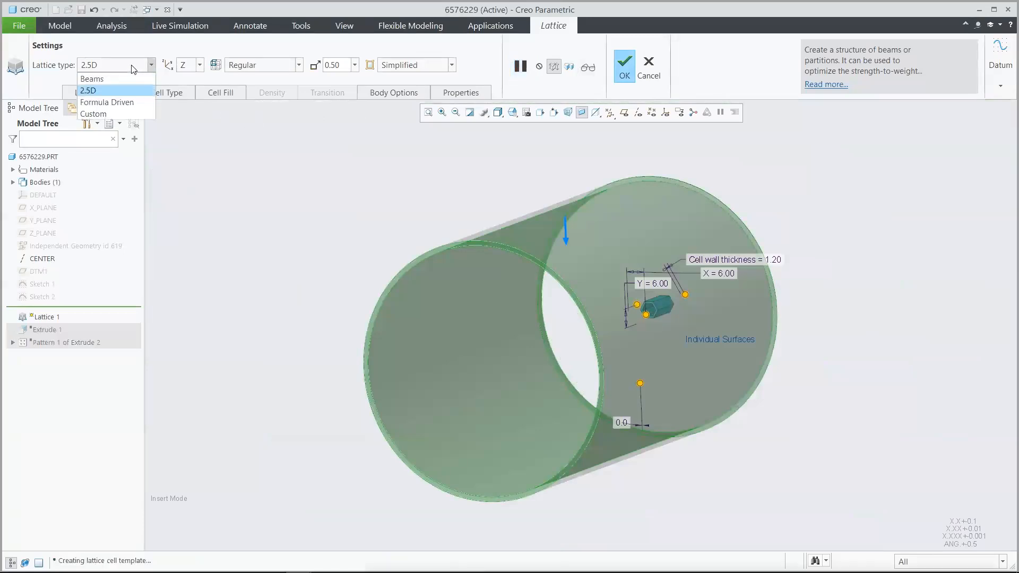
click(132, 101)
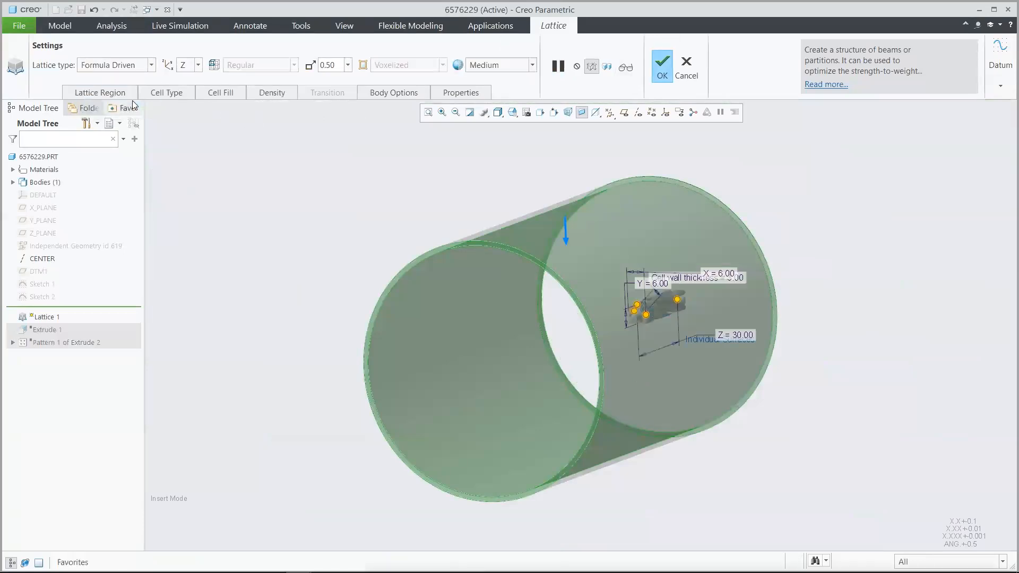
click(176, 94)
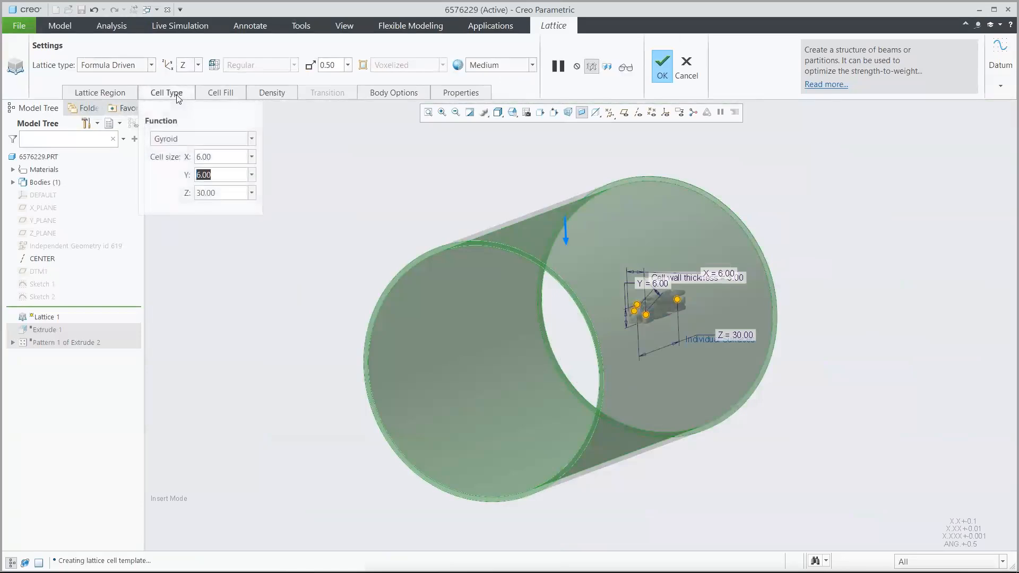
click(203, 140)
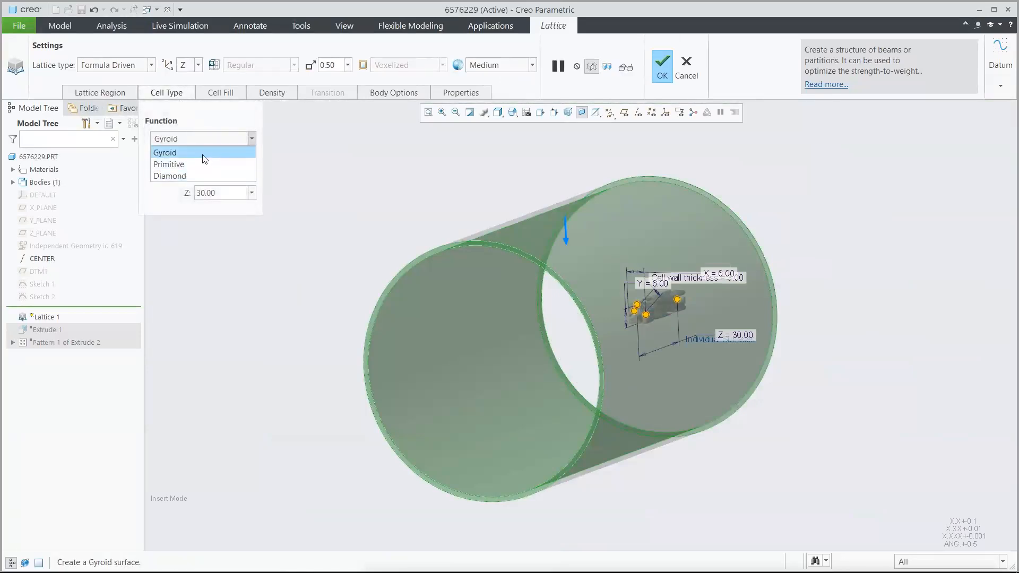
click(203, 155)
Step: Set the gyroid cell size to 30 in X and Y
double_click(218, 158)
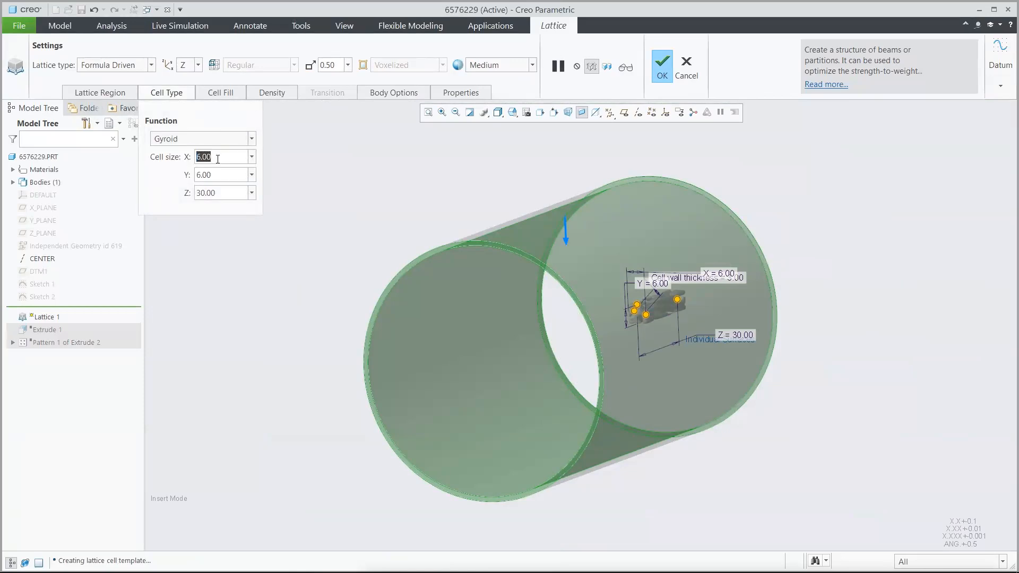
text(30)
key(Return)
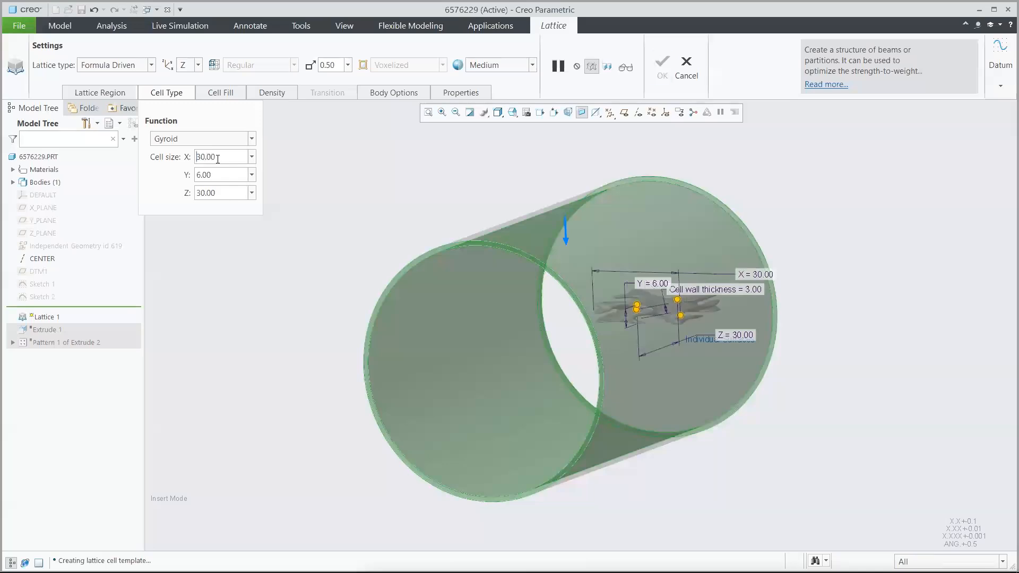
double_click(218, 175)
text(30)
key(Return)
double_click(225, 190)
click(226, 190)
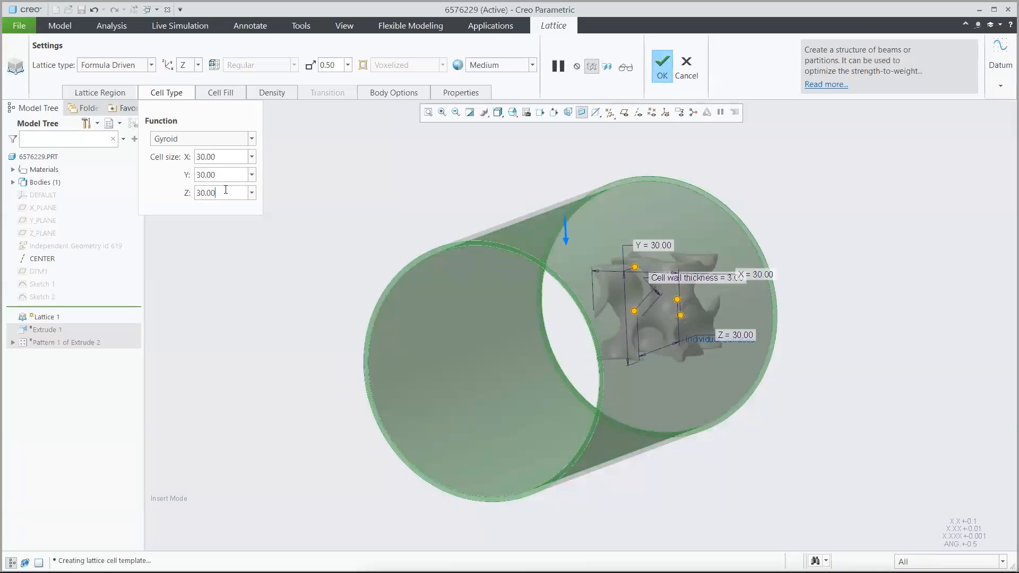
Step: Set the gyroid lattice's wall thickness to 2
click(221, 95)
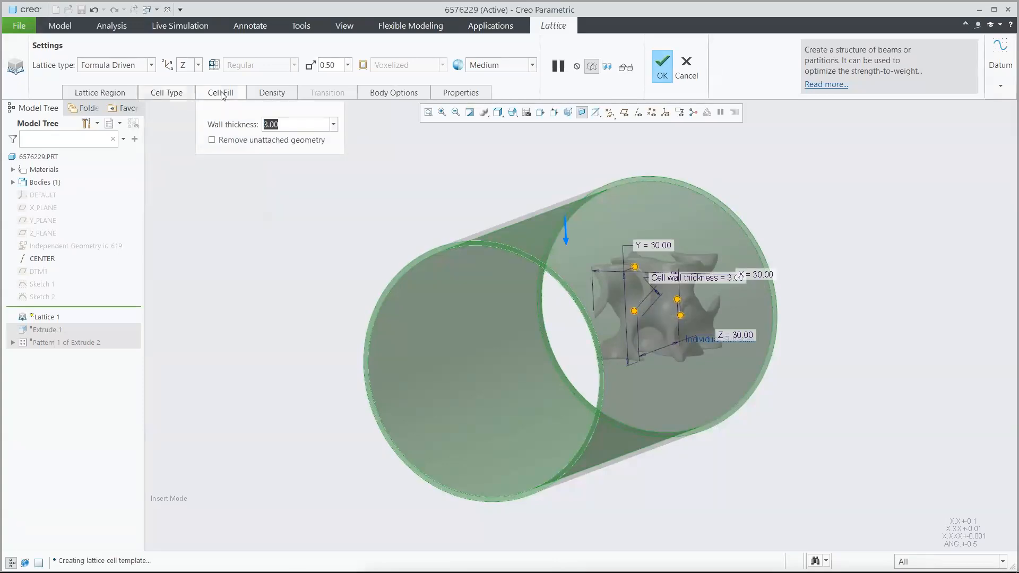
text(2)
key(Return)
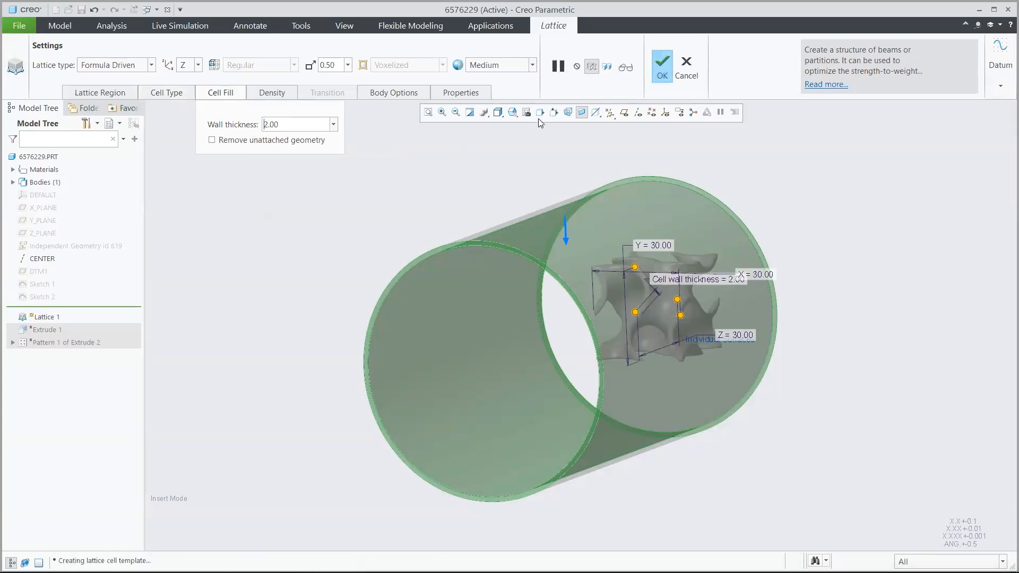
Step: Preview the gyroid lattice inside the tube and complete the lattice feature
click(625, 67)
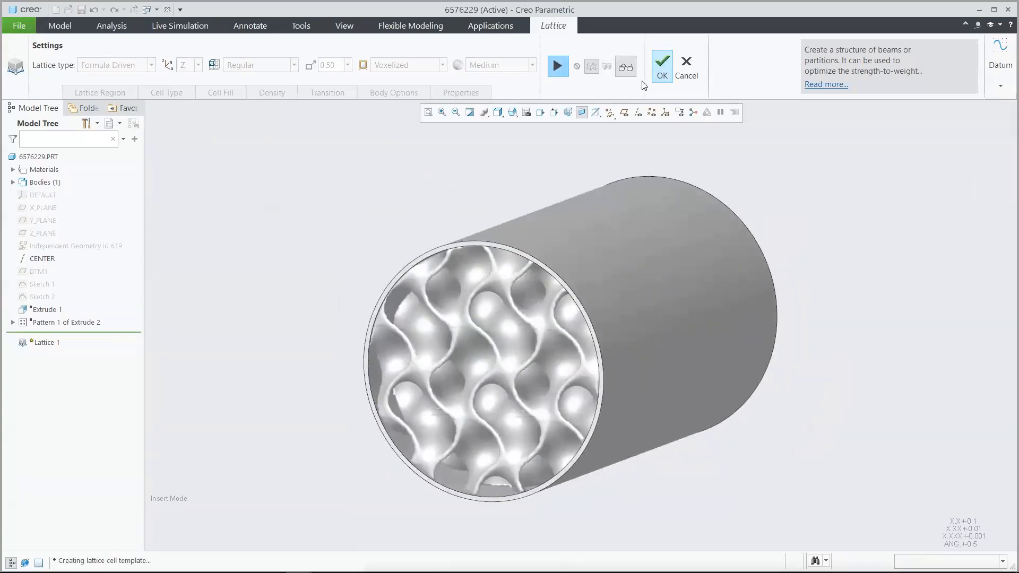
click(657, 65)
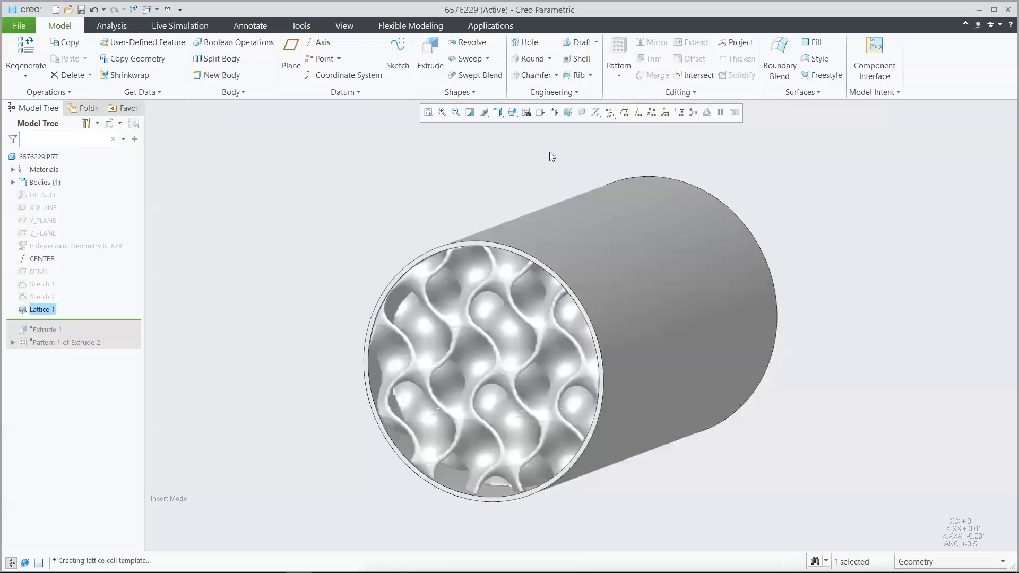
click(552, 157)
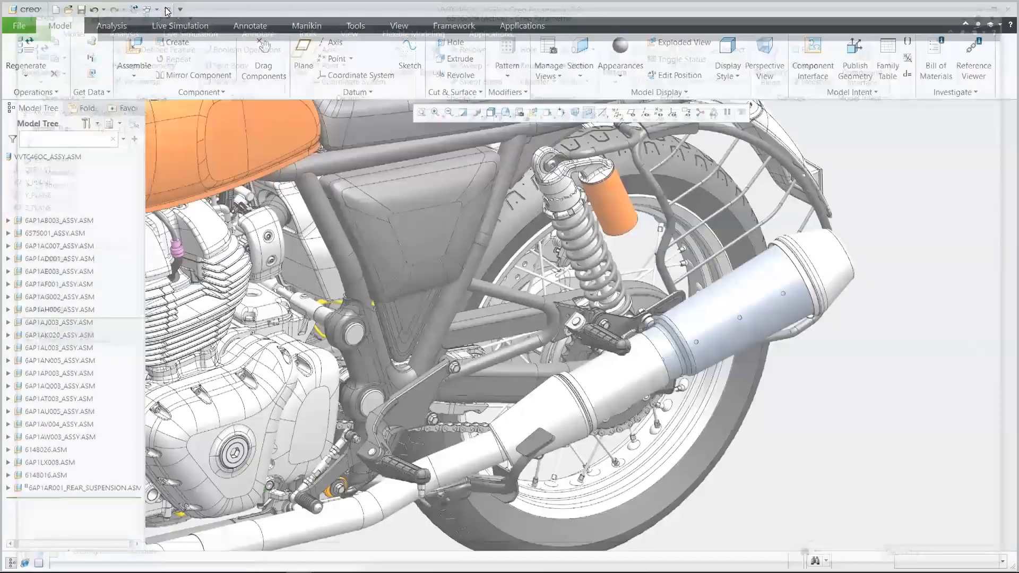
Step: Reset the layer status in the motorcycle assembly VVTC46OC_ASSY and return to the model tree
key(shift+p)
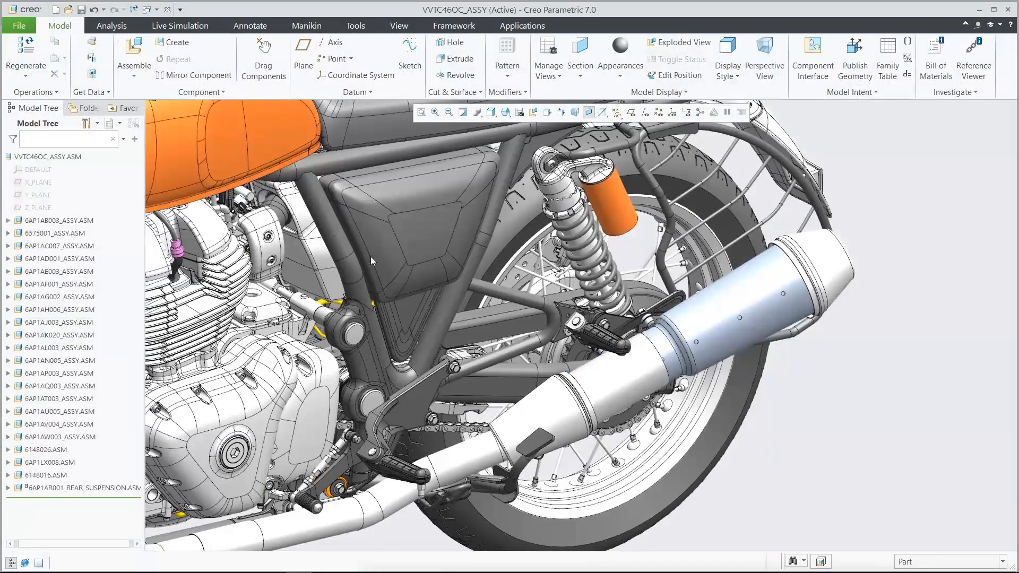
click(117, 125)
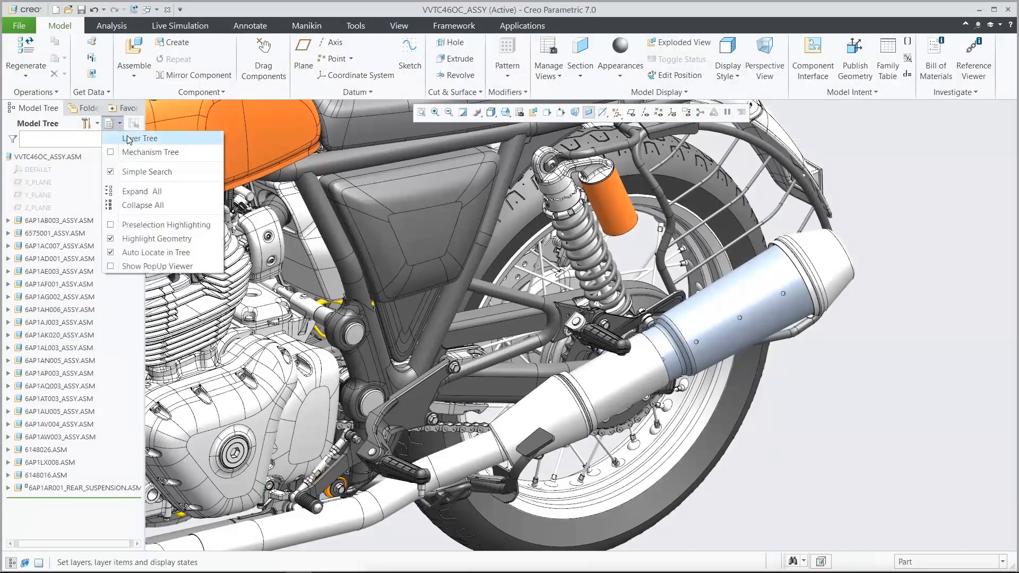
click(129, 140)
right_click(107, 173)
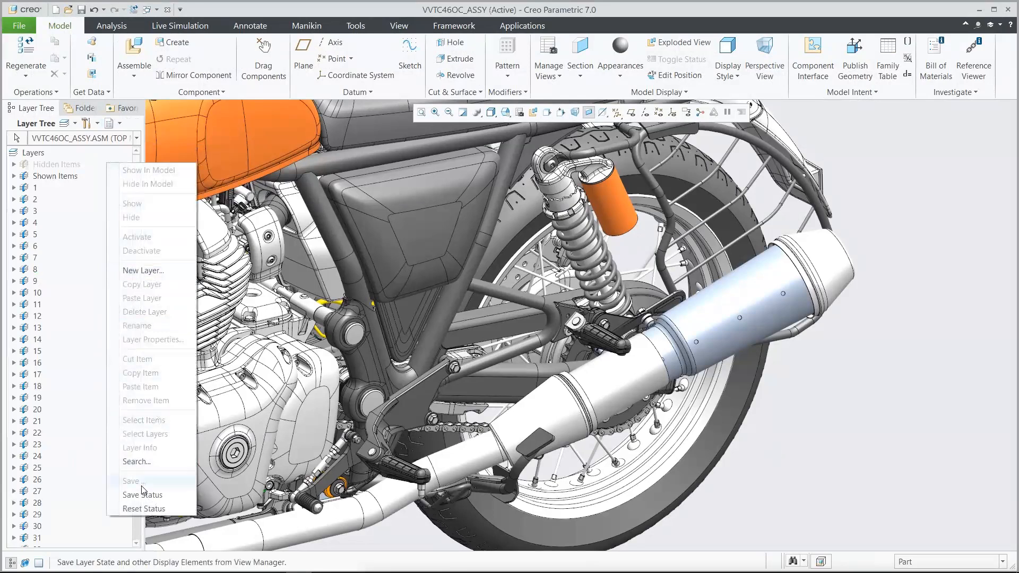
click(144, 509)
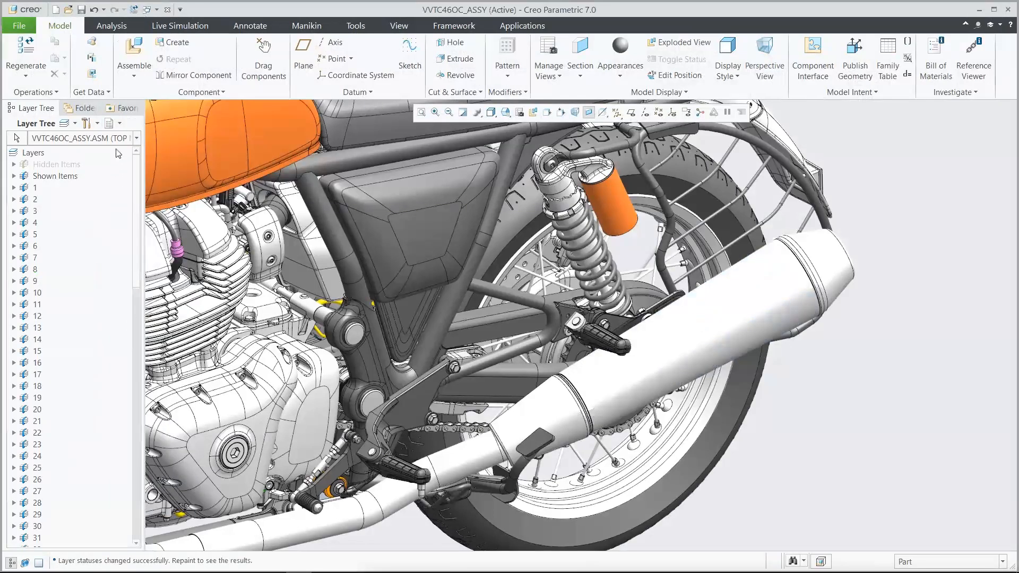
click(120, 124)
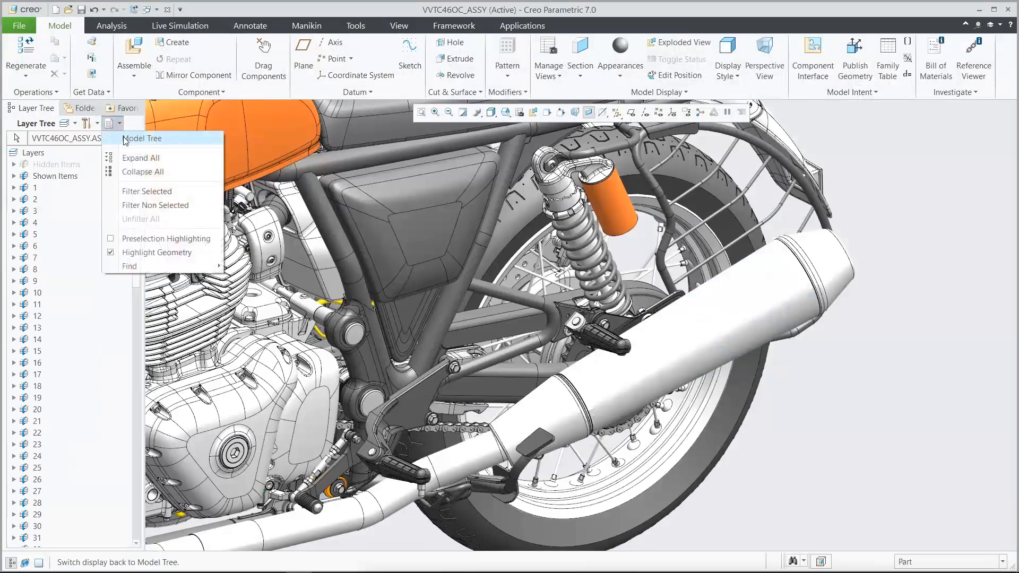
click(126, 139)
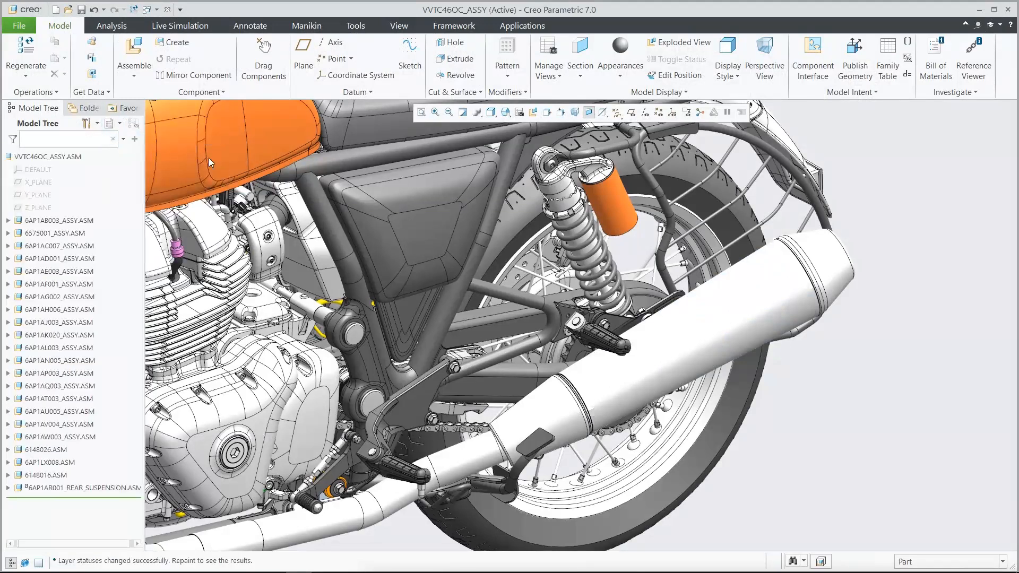
Step: Open the engine's COVER part from the assembly and examine its outer surface and ribbed interior
text(011e)
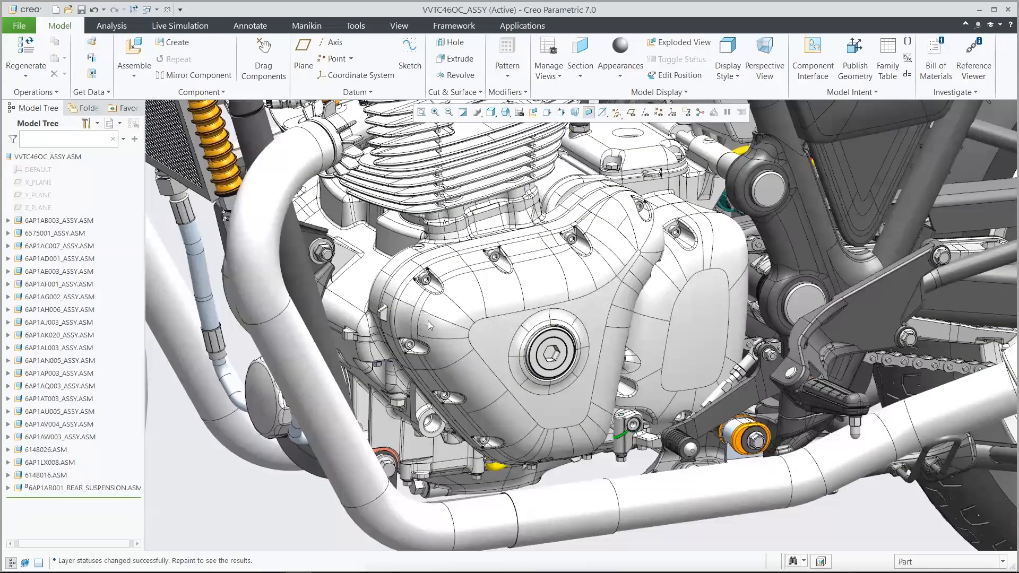
click(490, 338)
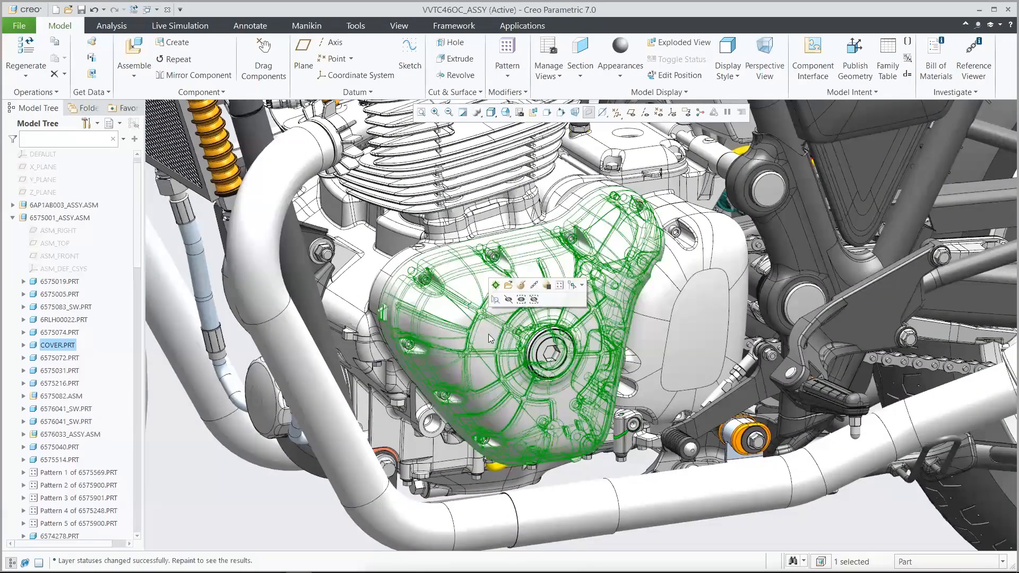
click(508, 286)
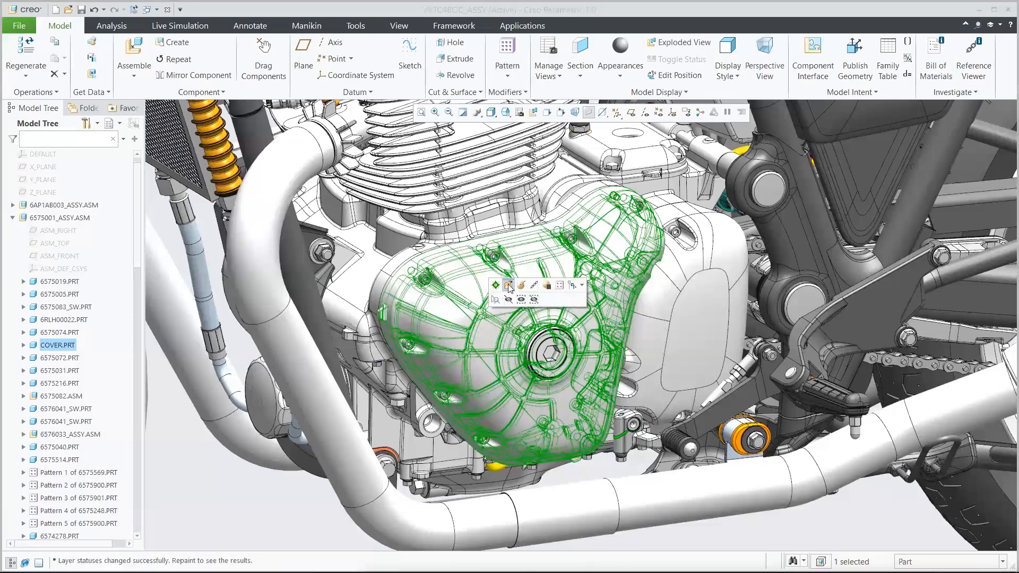
key(ctrl+d)
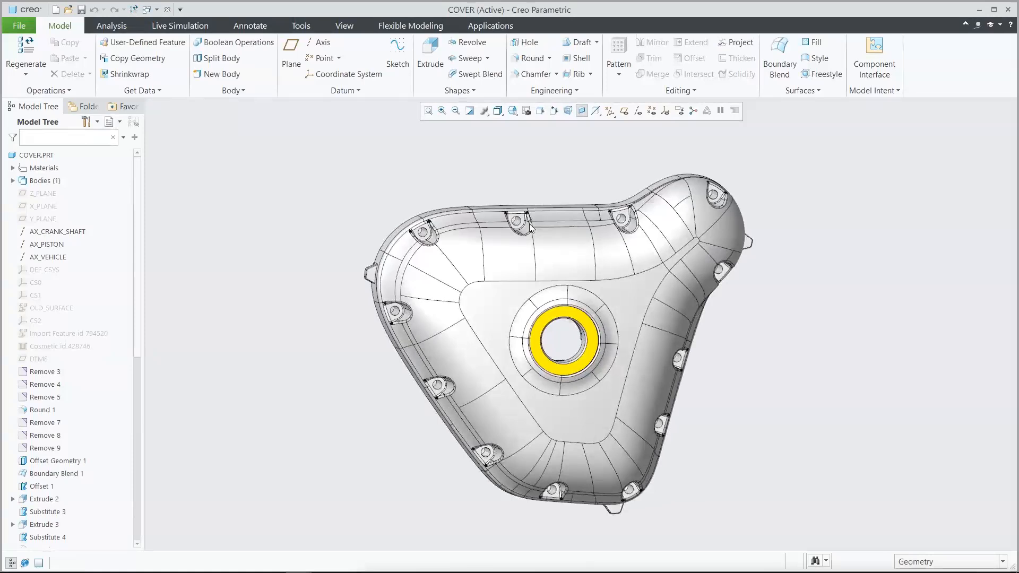
key(0)
key(2)
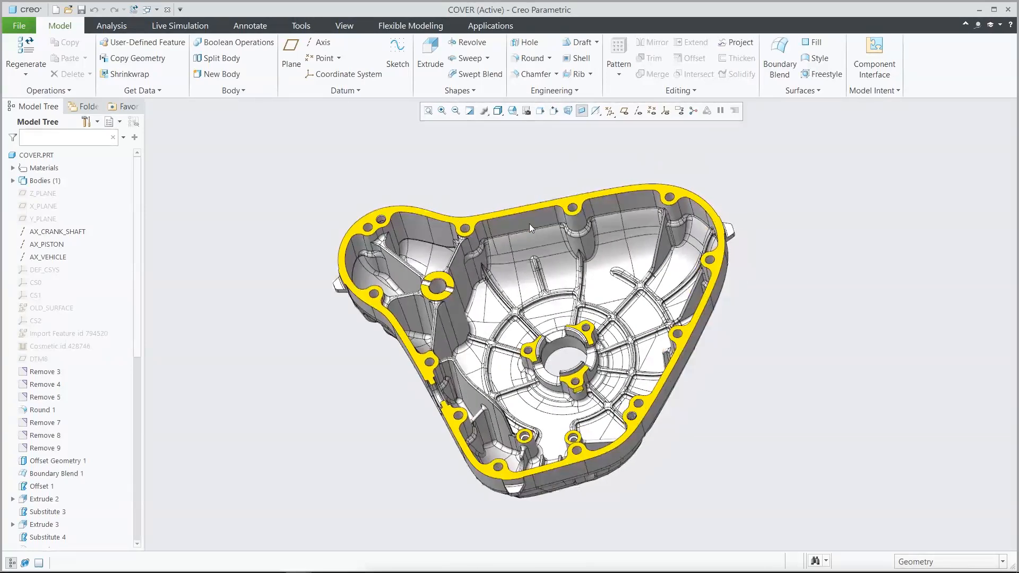
Step: Close the COVER part, filter the AMX_Demo folder's files for "cover" and open cover_manufacturing.prt
click(169, 12)
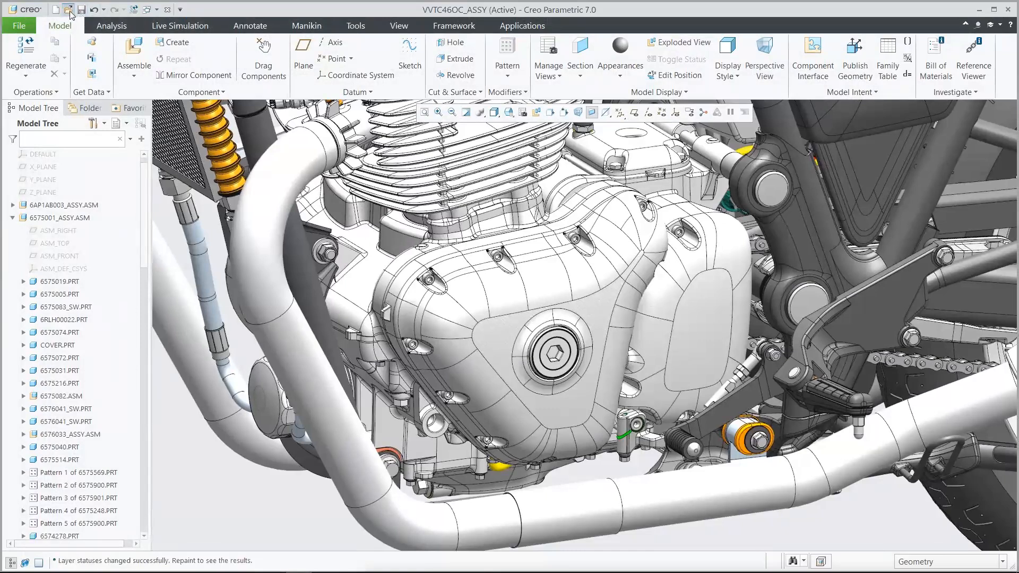
click(69, 10)
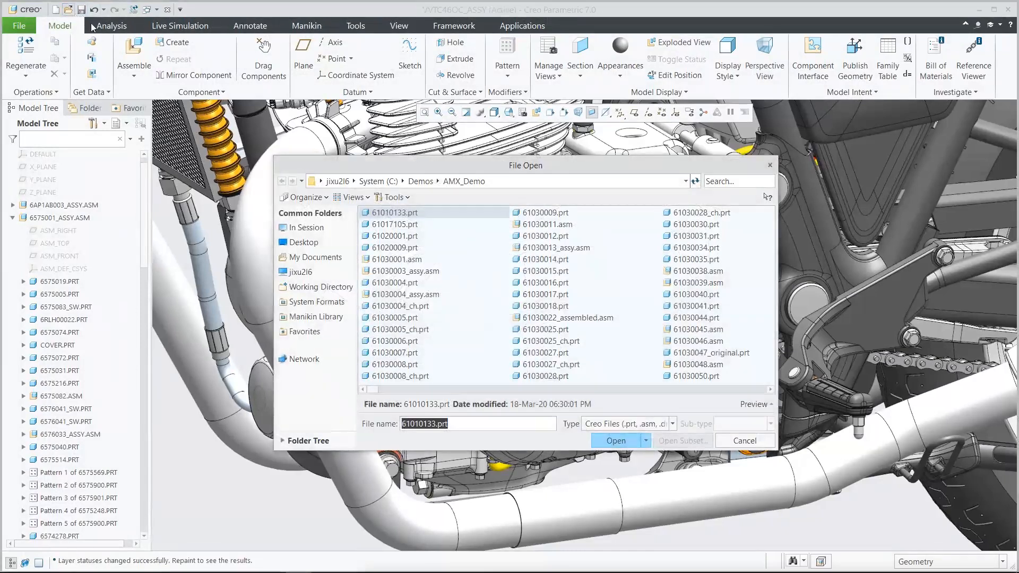
click(712, 182)
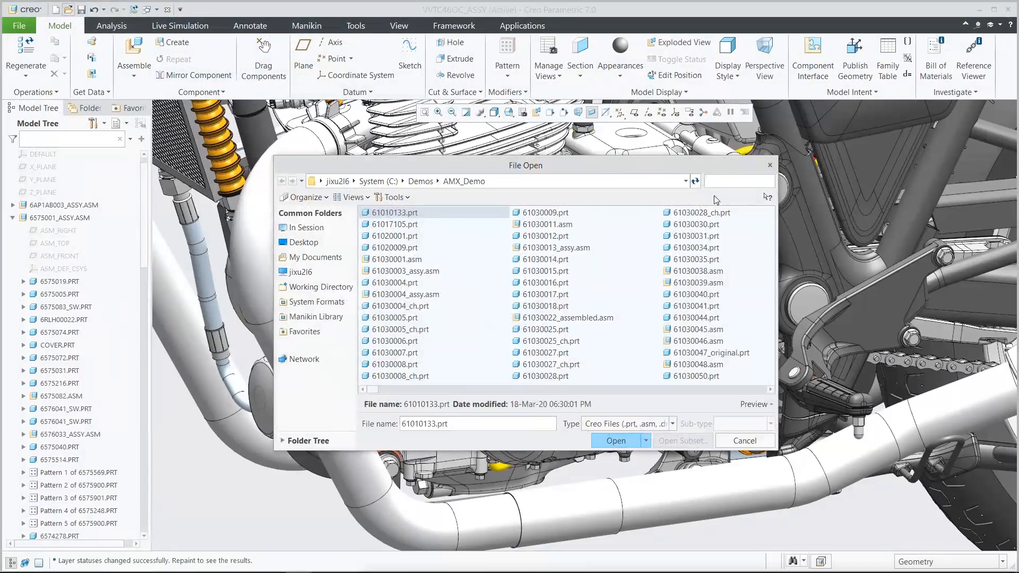
text(cover)
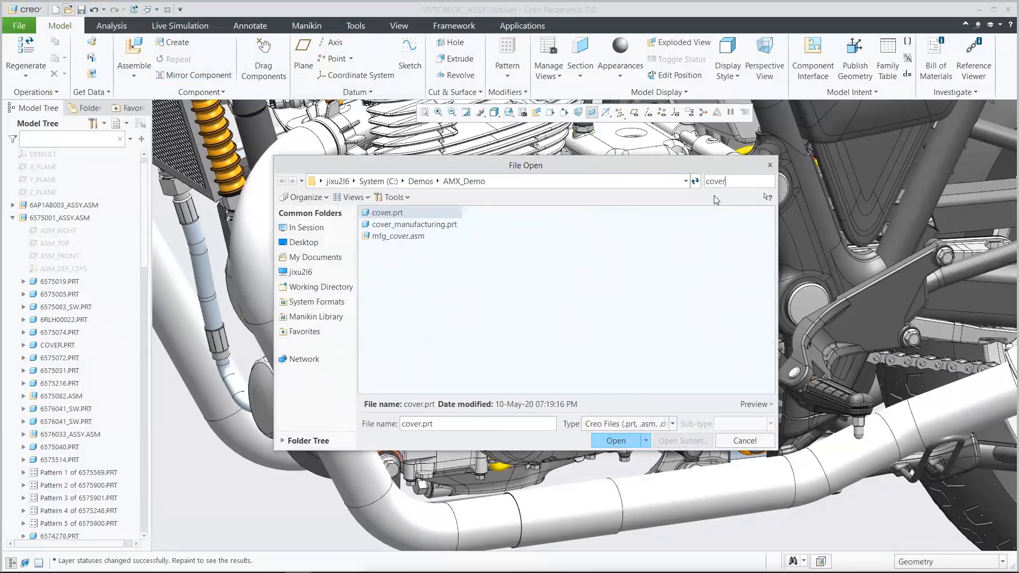
click(451, 225)
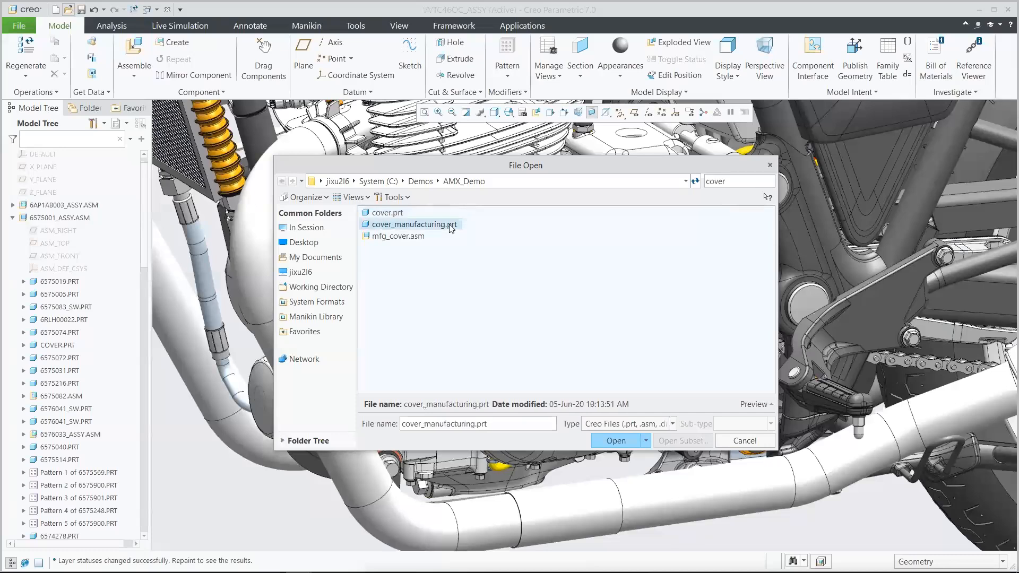
click(612, 442)
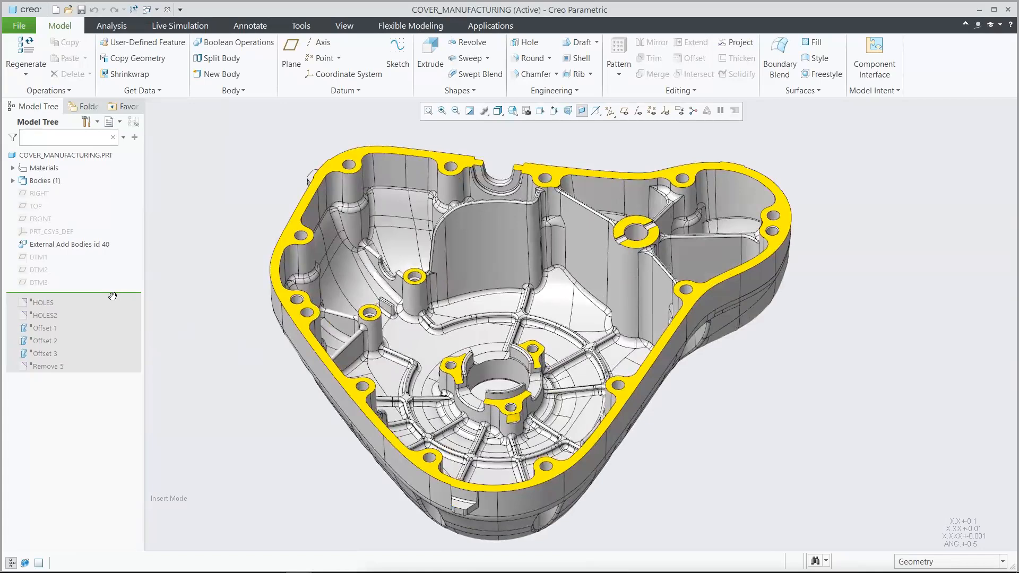
Step: Advance the feature insertion point past HOLES and HOLES2, one feature at a time, to fill the cover's holes
drag(111, 296, 109, 305)
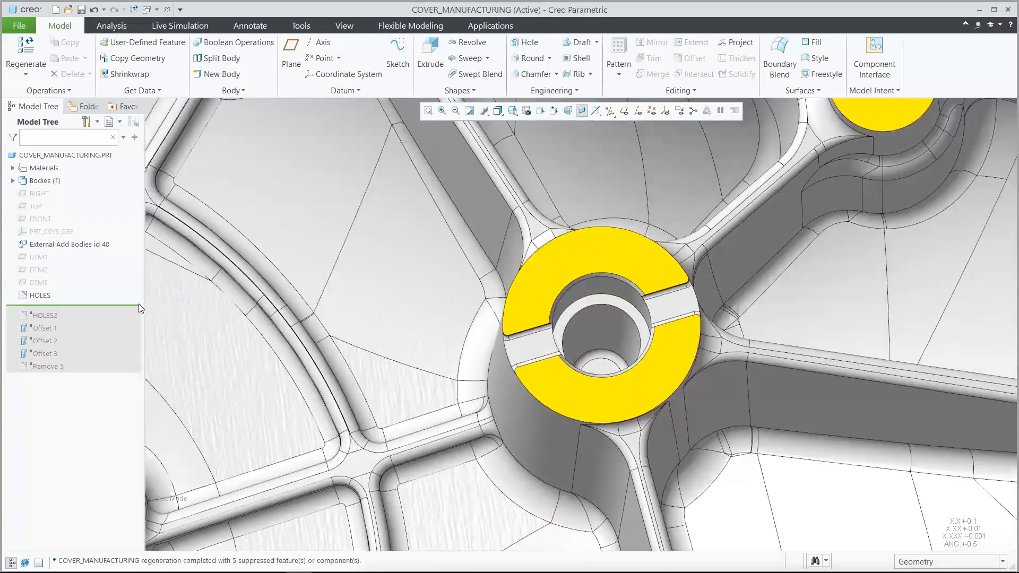
drag(122, 305, 120, 317)
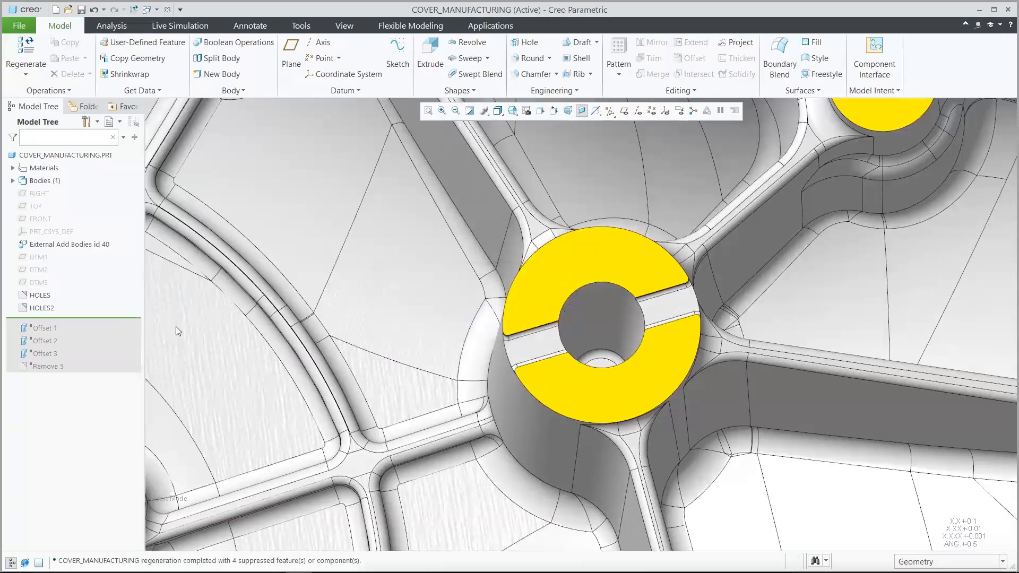
key(ctrl+d)
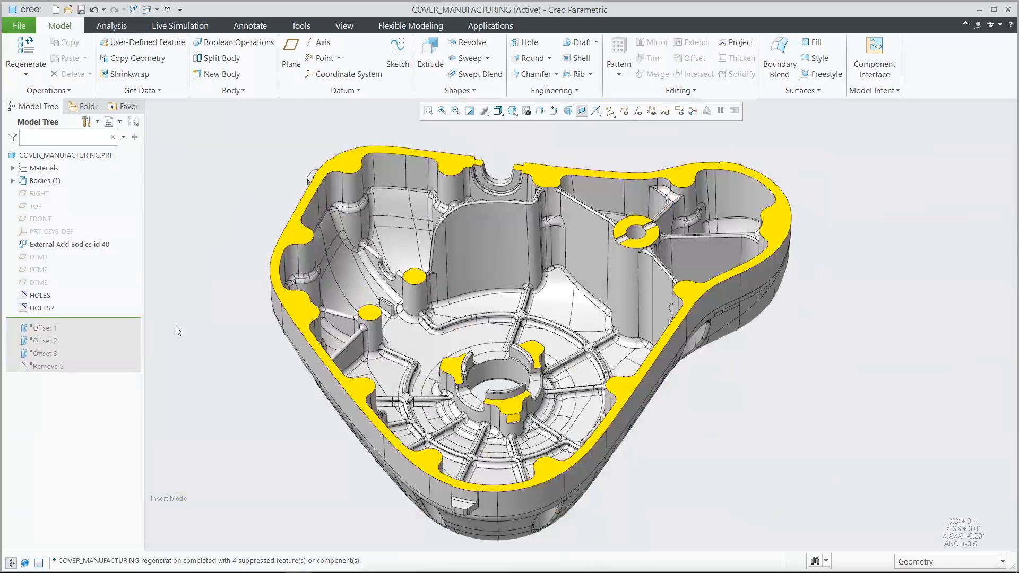
Step: Advance the insertion point past Offset 1 and Offset 2 to add material on the rim and the two round bosses
drag(121, 318, 121, 330)
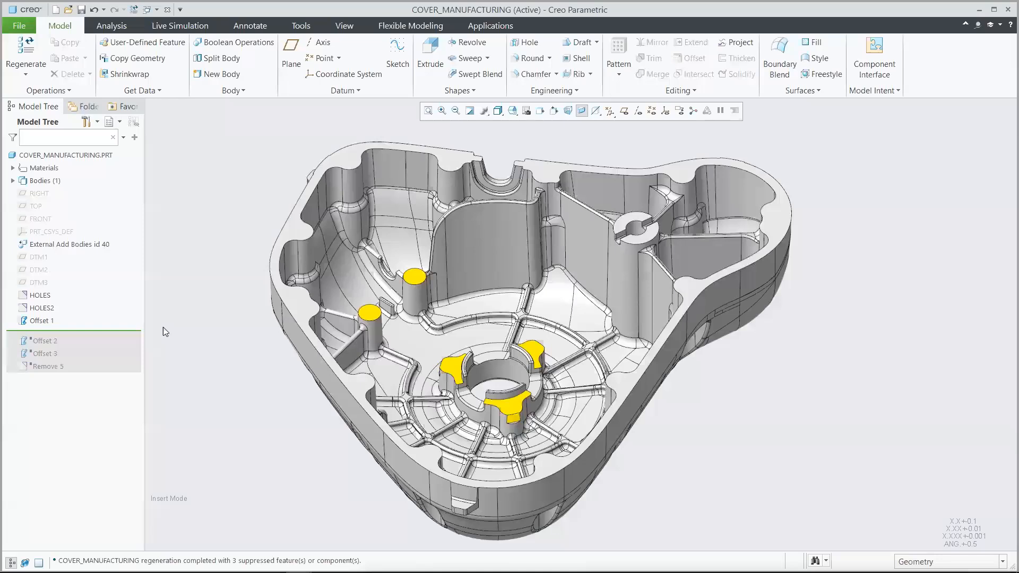
key(0)
key(3)
key(o)
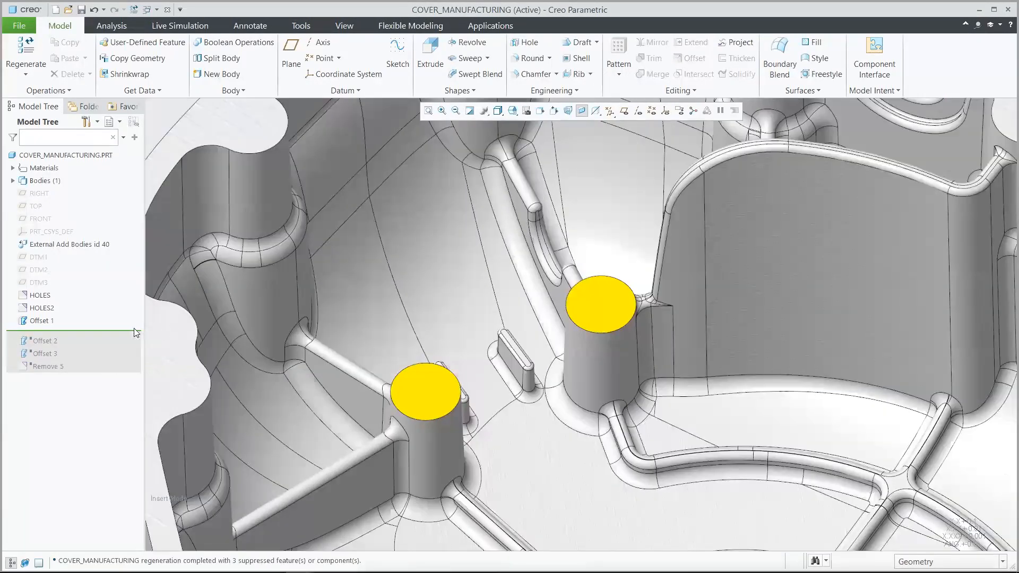
drag(114, 331, 113, 340)
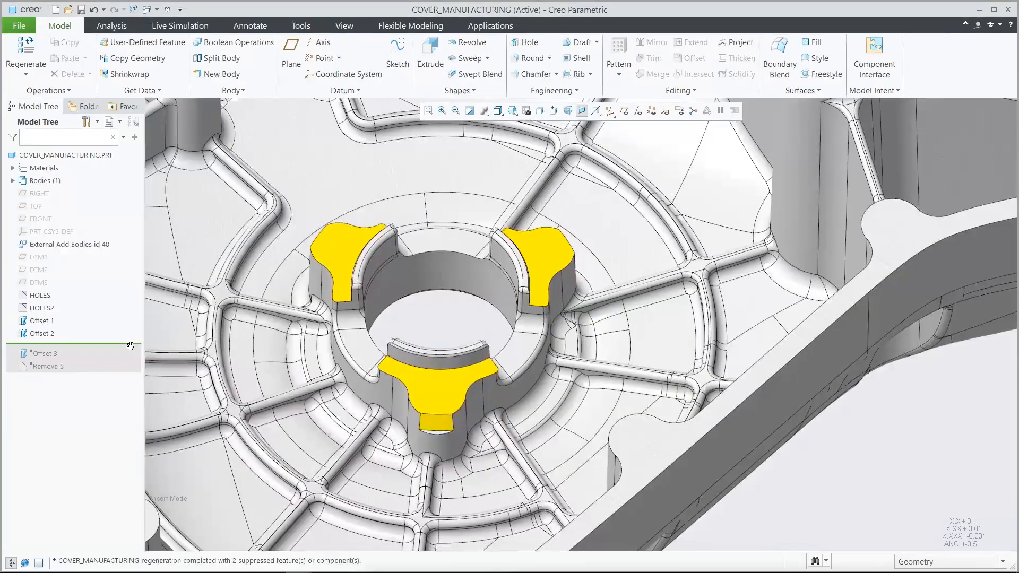
Step: Advance the insertion point past Offset 3 and Remove 5 to finish the central bosses, and restore the default view
drag(128, 344, 126, 360)
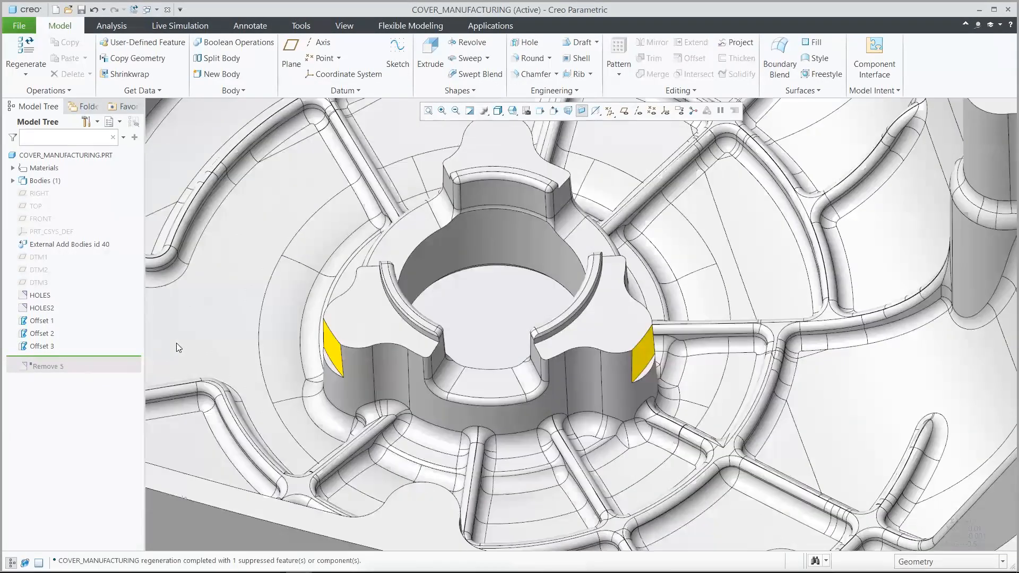
drag(121, 358, 117, 372)
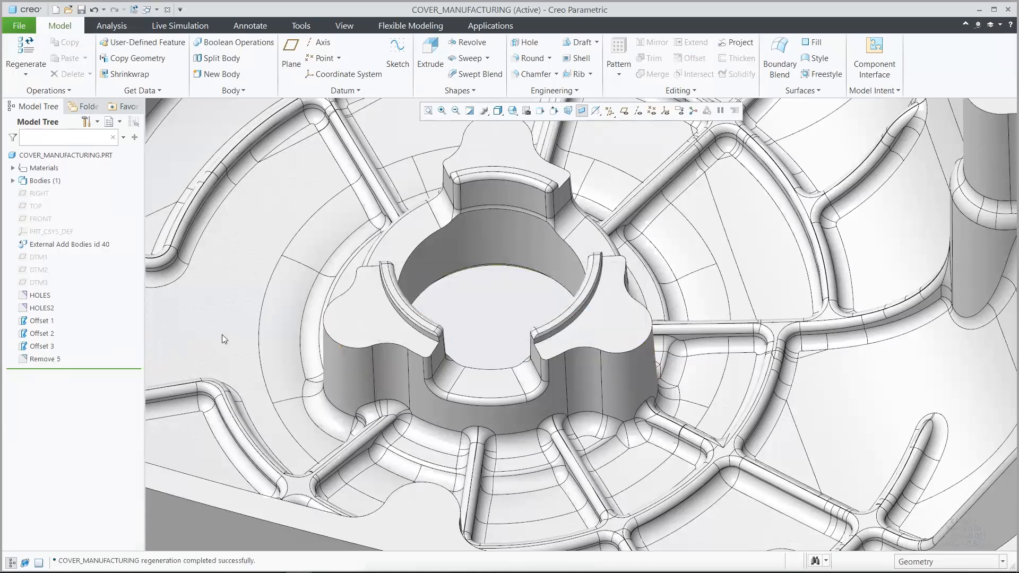
key(ctrl+d)
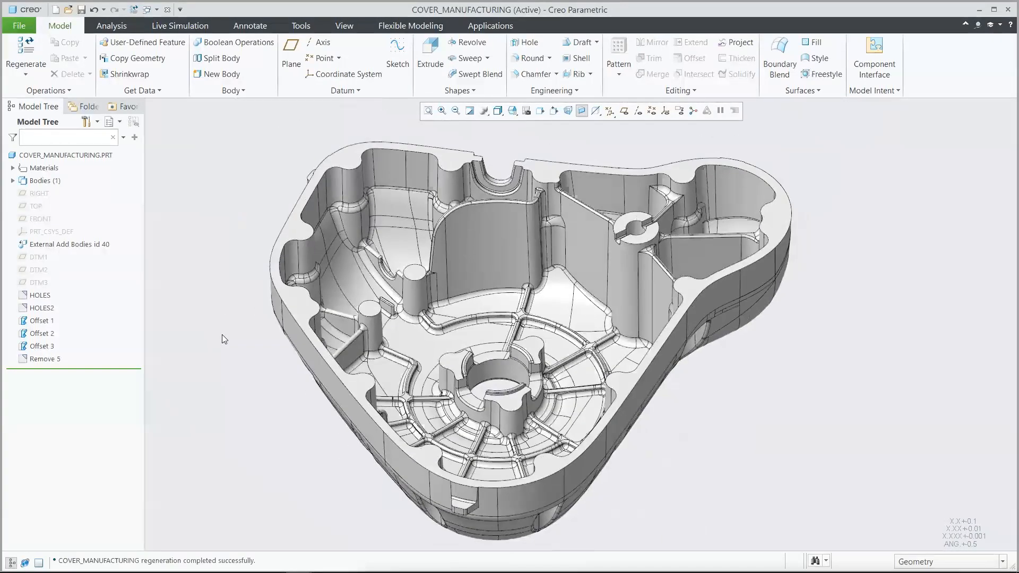
Step: Create a datum plane at zero offset on the ring face around the cover's outer central hole, with its normal flipped towards the cover
key(b)
key(t)
key(p)
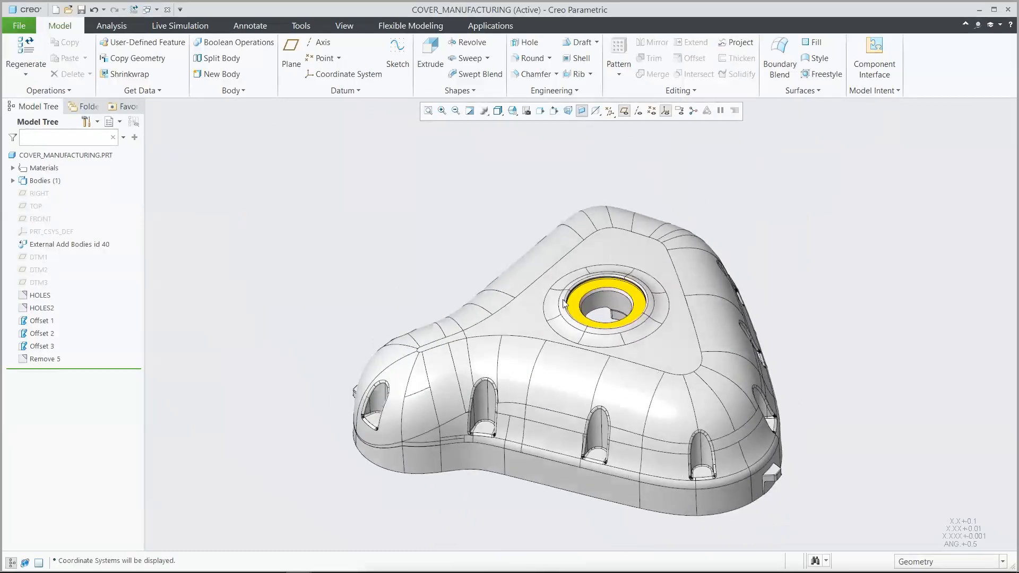
click(599, 284)
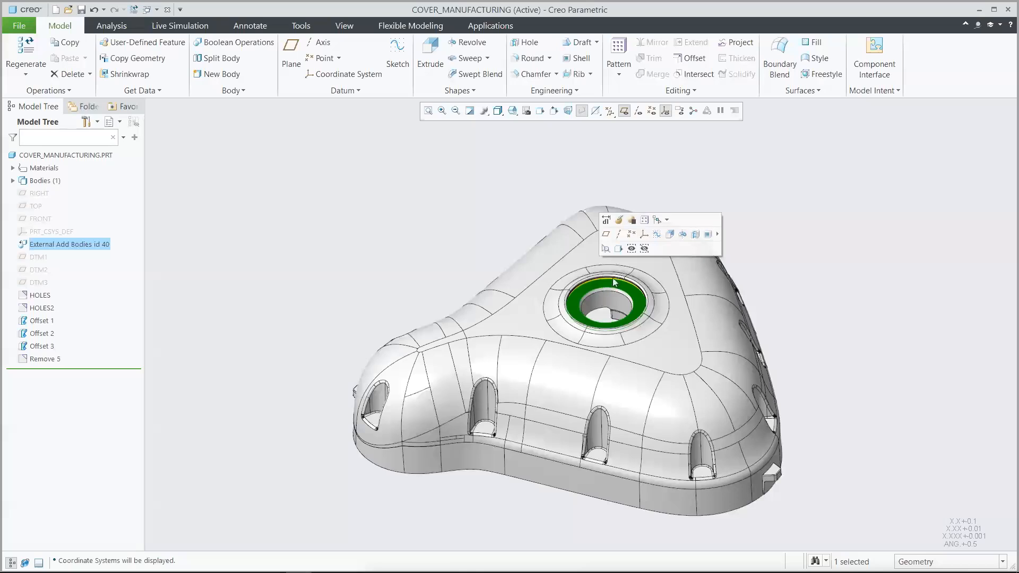
click(606, 235)
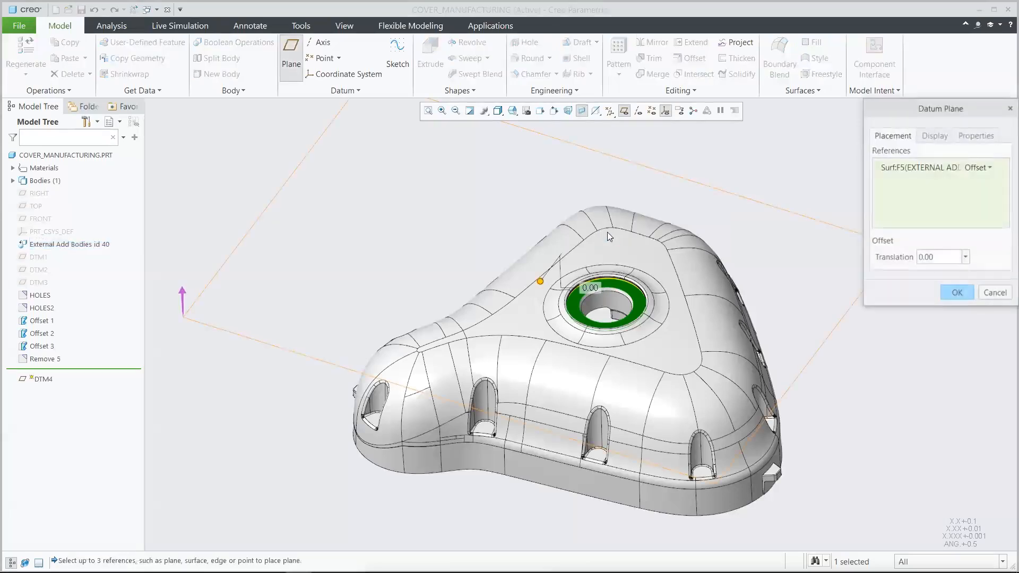
key(0)
key(7)
key(a)
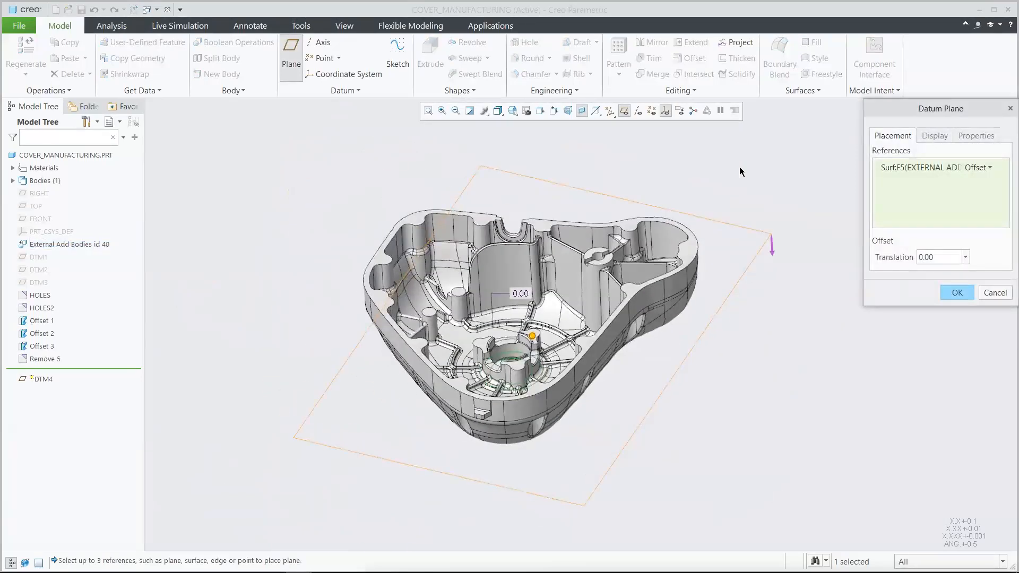
click(772, 253)
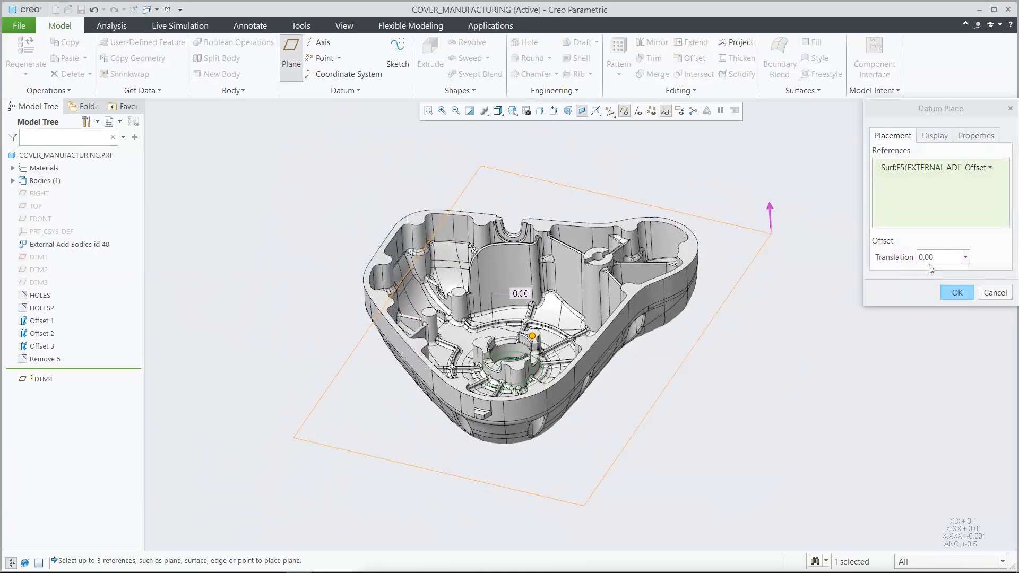
click(955, 295)
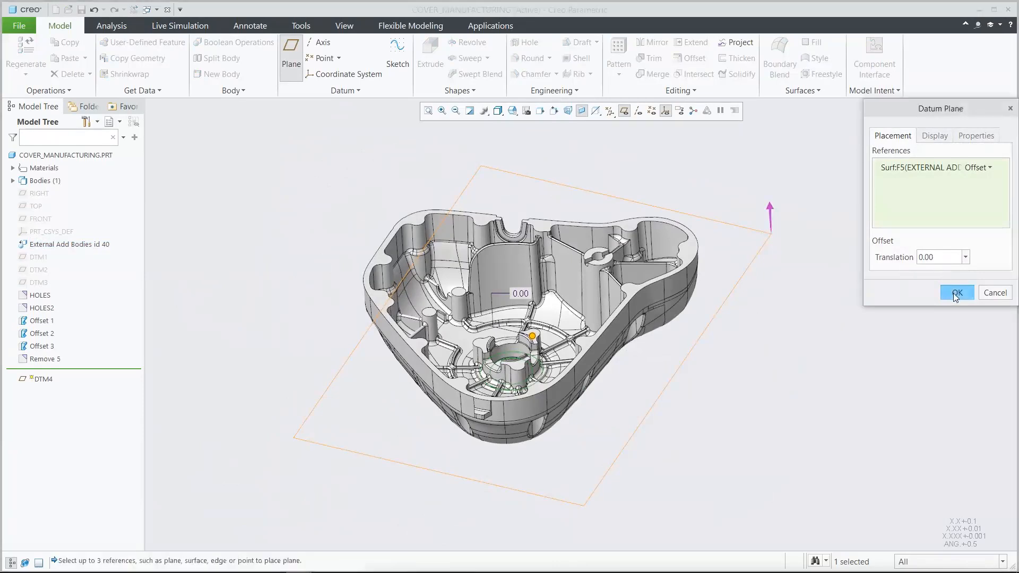
click(953, 293)
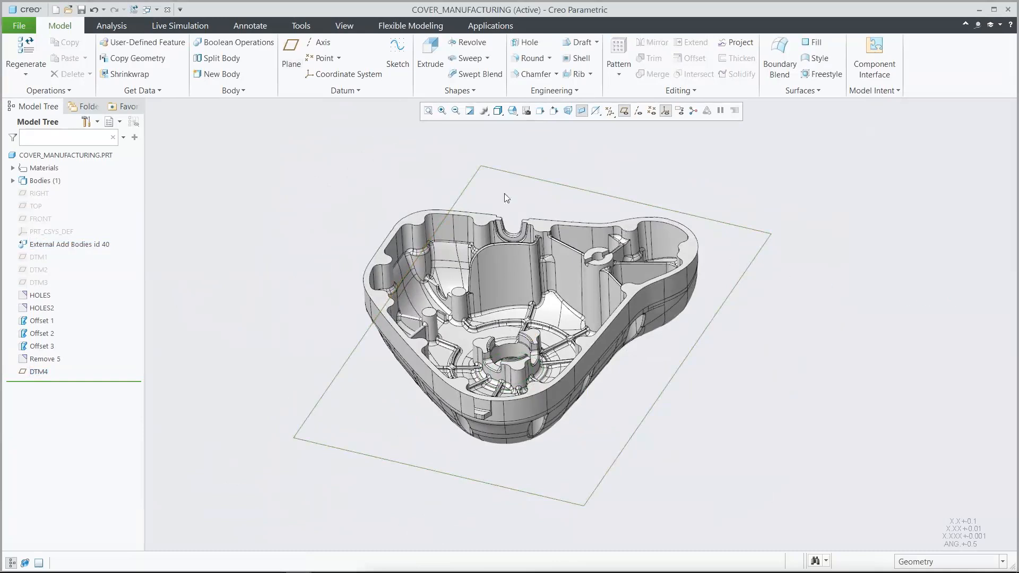
Step: Start a Build Direction analysis of the cover with the new datum plane as the build tray
click(118, 28)
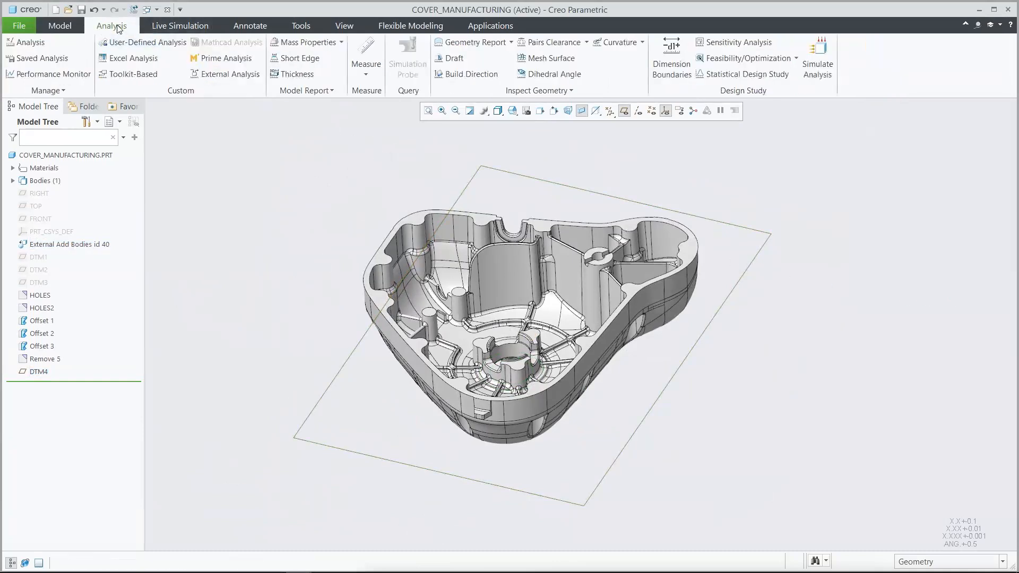
click(467, 77)
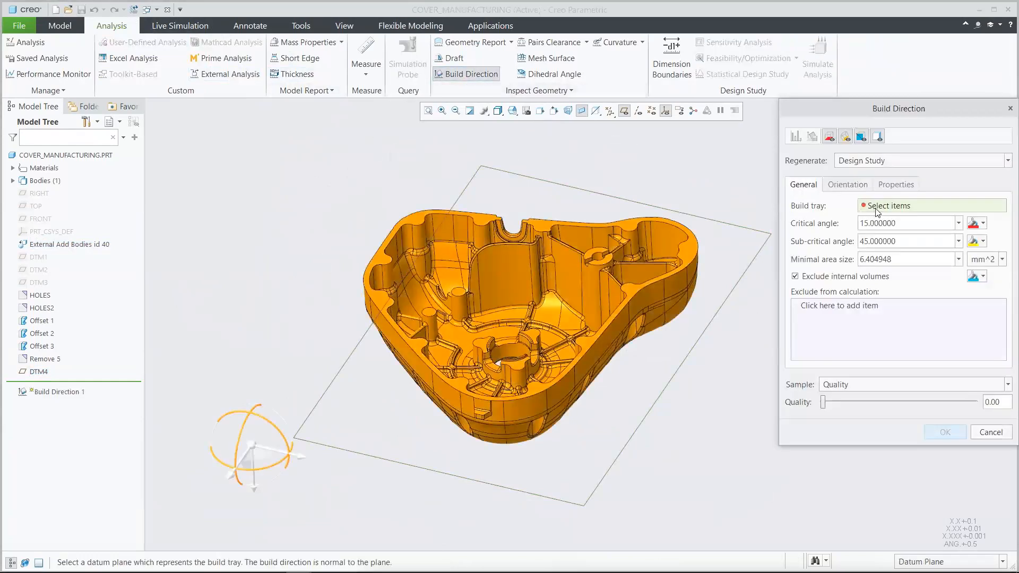
click(756, 253)
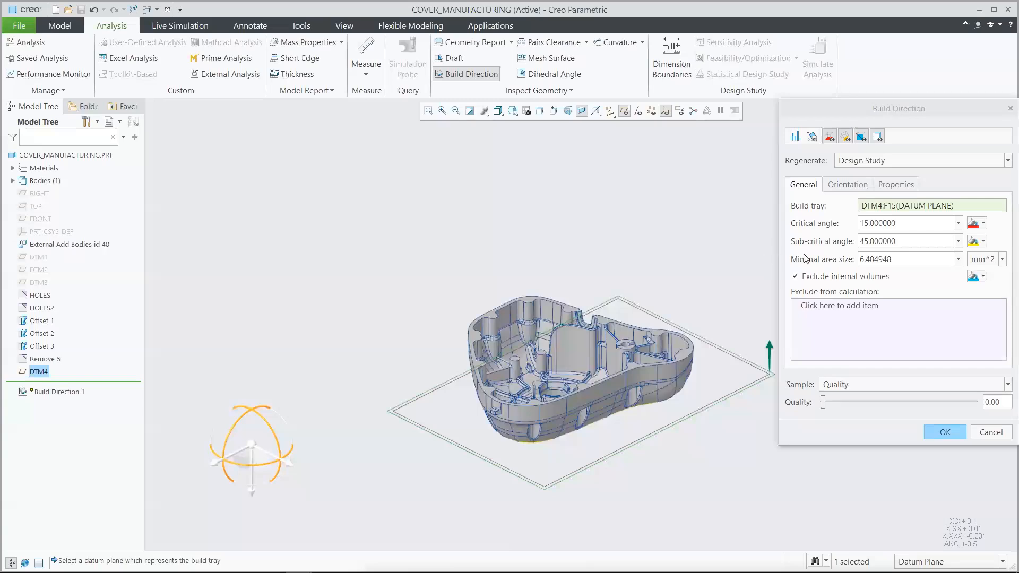
Step: Set the critical angle to 44 and check the highlighted critical areas on the cover's underside
double_click(900, 223)
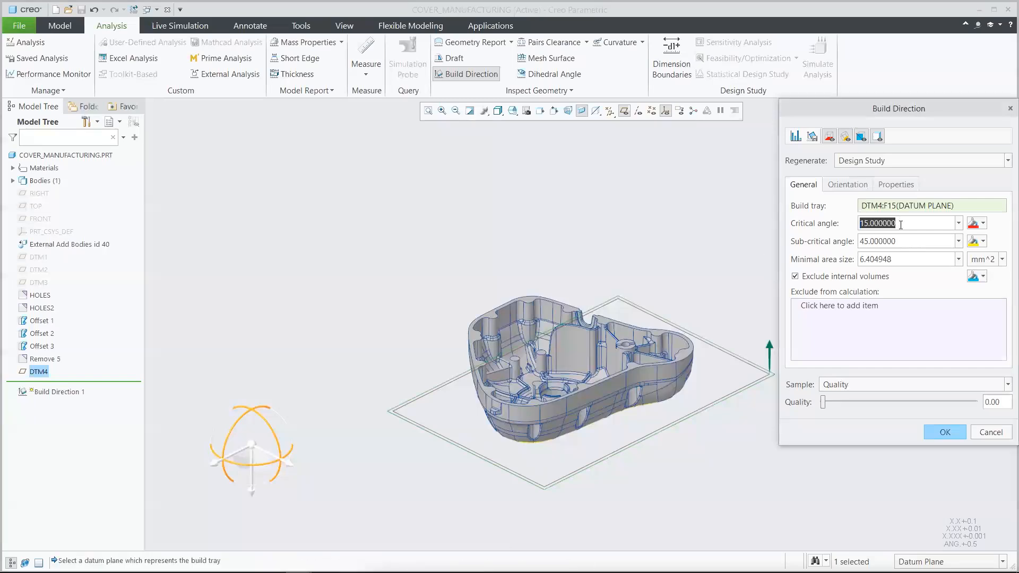
text(44)
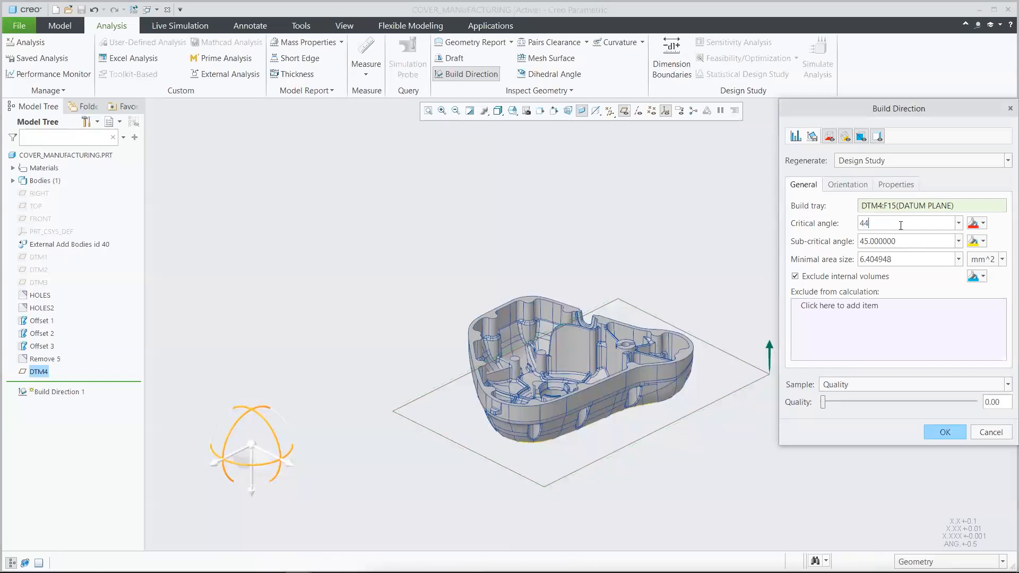
key(Return)
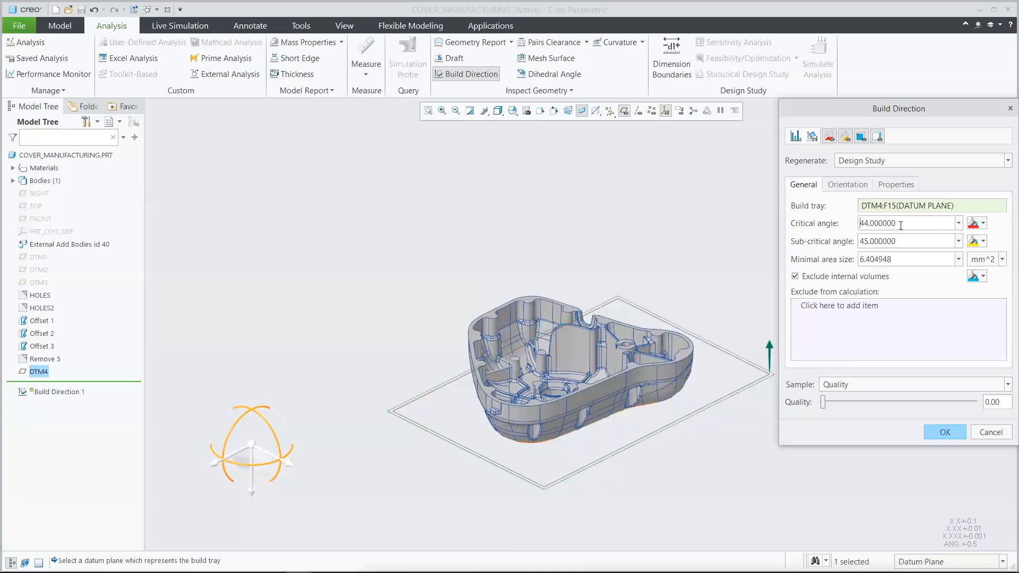
click(732, 151)
key(ctrl+d)
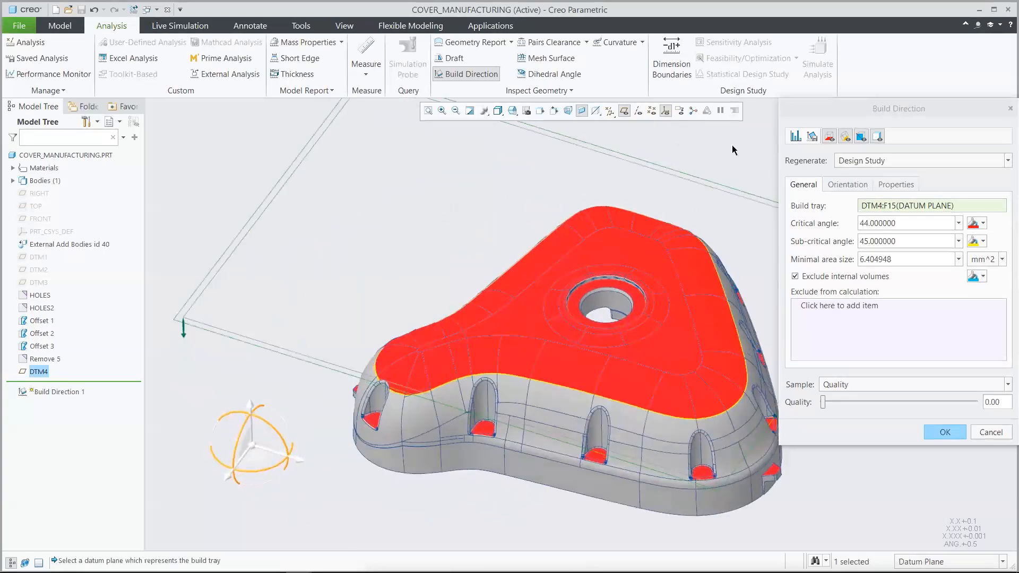
key(ctrl+d)
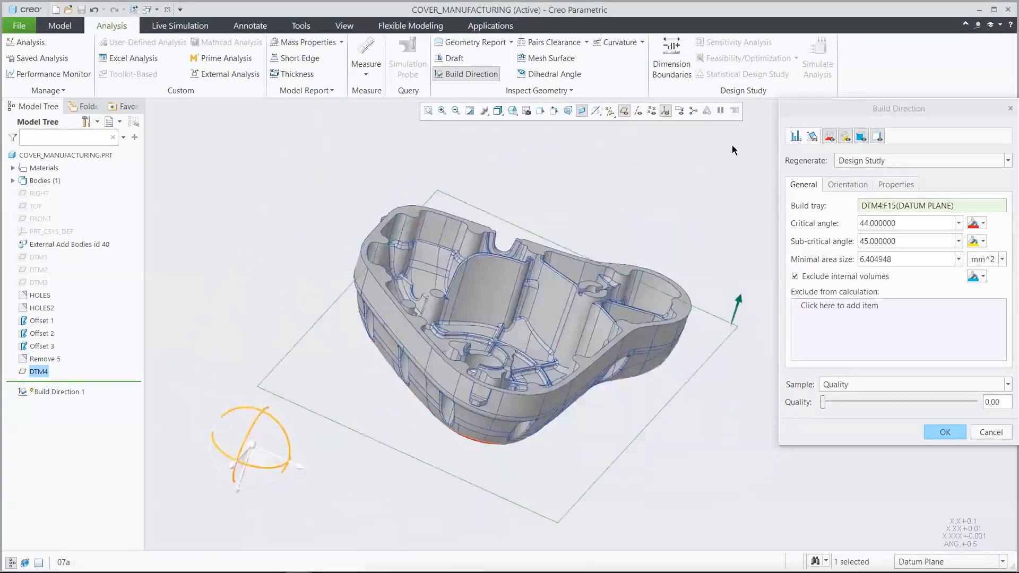
Step: Compute the cover's optimal build orientation for minimal downskin area and save the Build Direction analysis
click(844, 184)
click(845, 329)
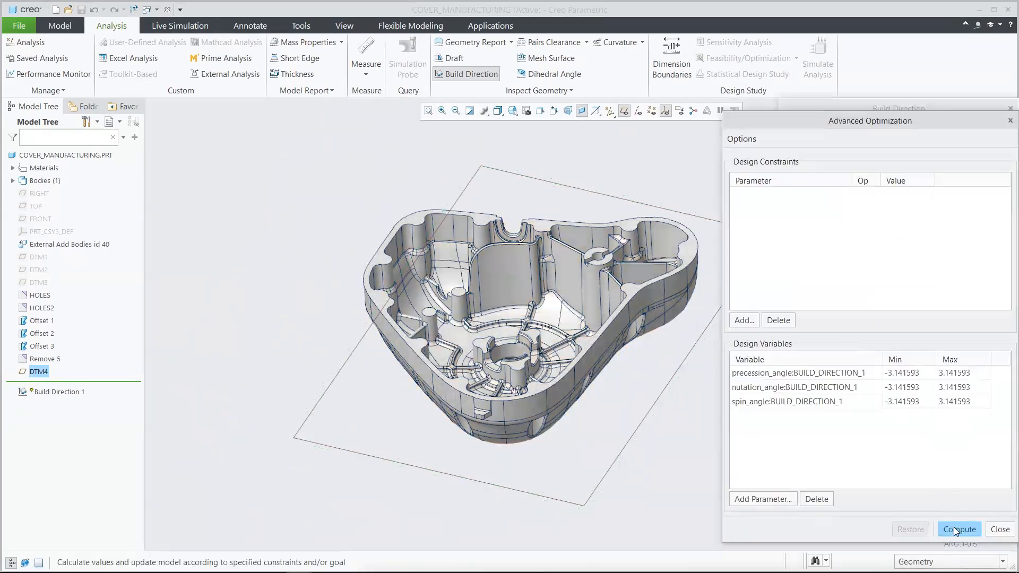
click(956, 529)
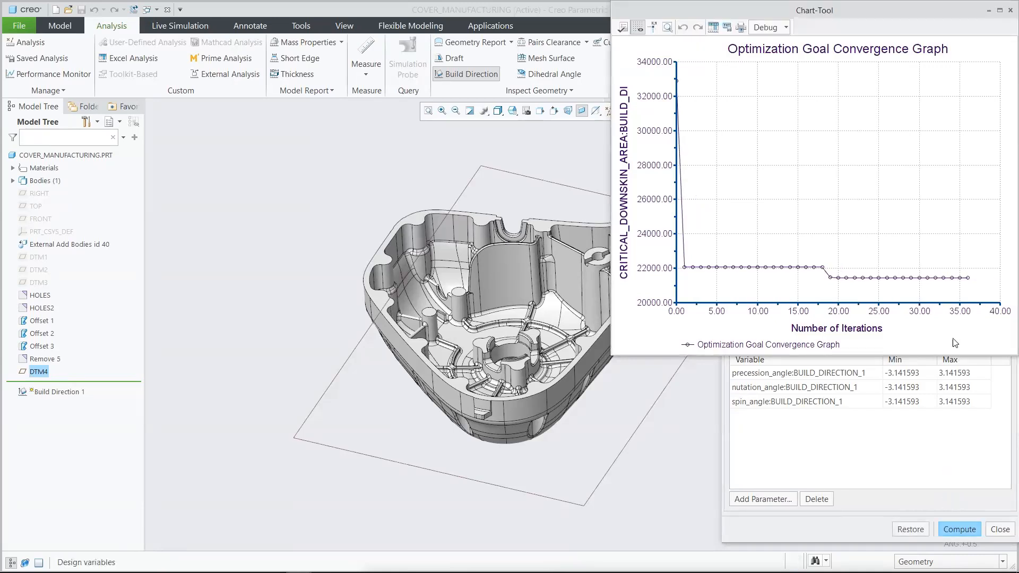
click(1010, 10)
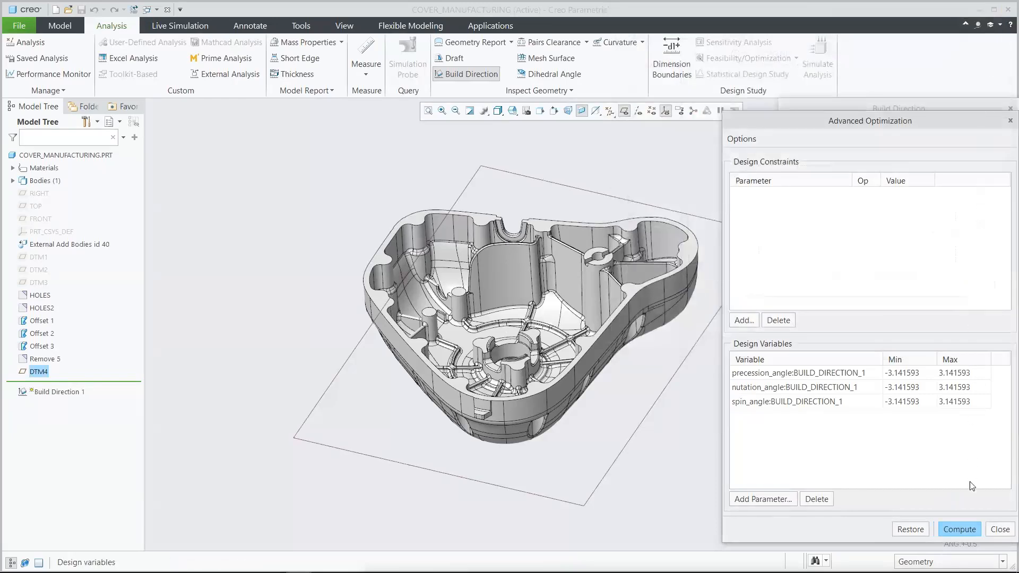
click(1001, 530)
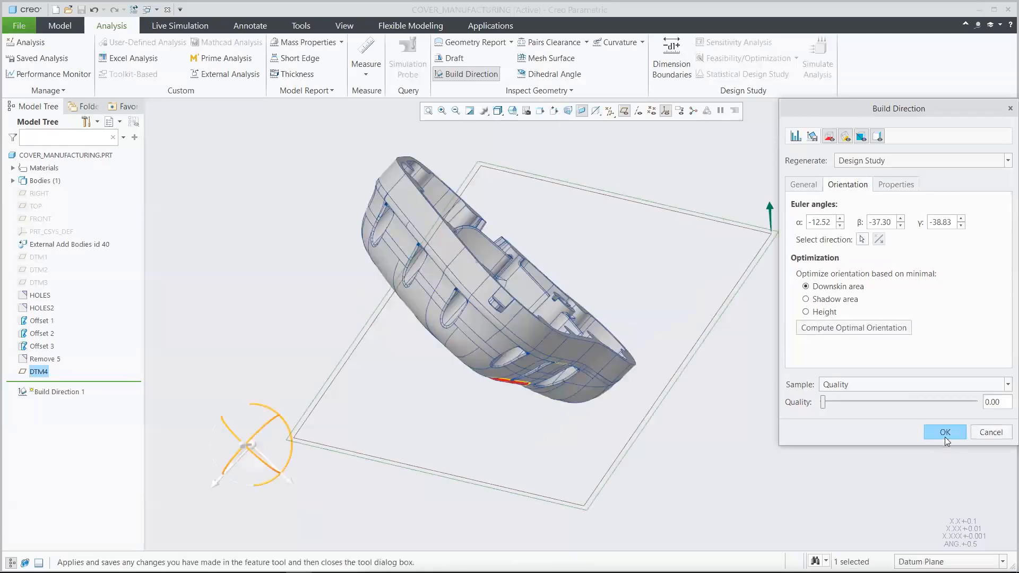
click(944, 432)
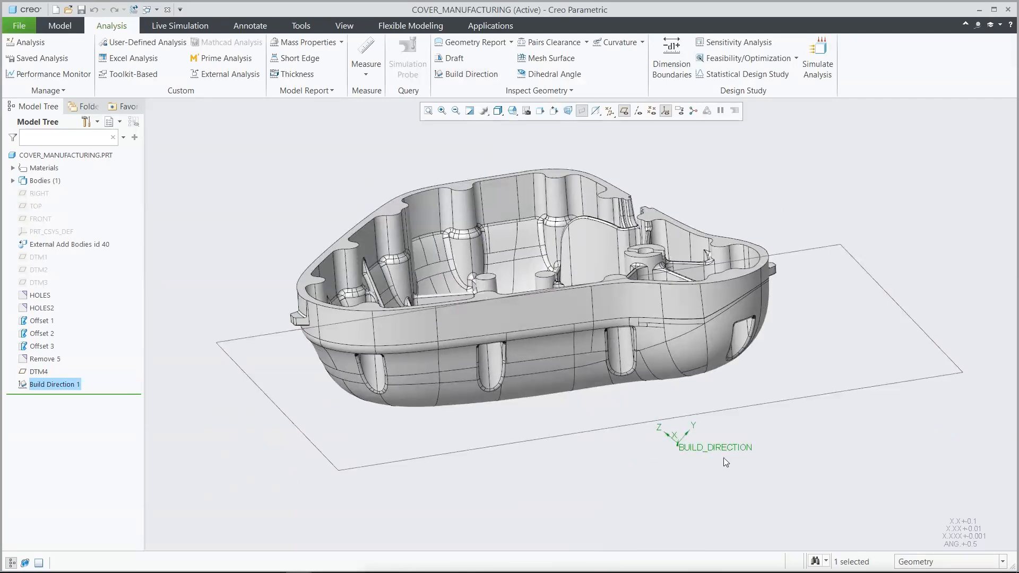
Step: Hide the coordinate systems and datum planes, and prepare the cover for 3D printing in a new tray assembly
click(680, 469)
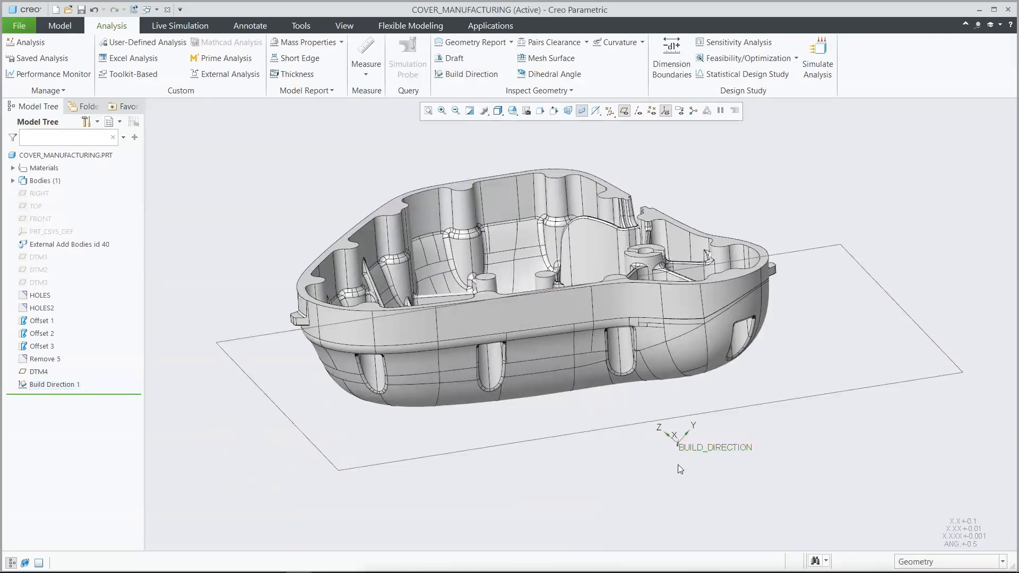
click(665, 111)
click(625, 112)
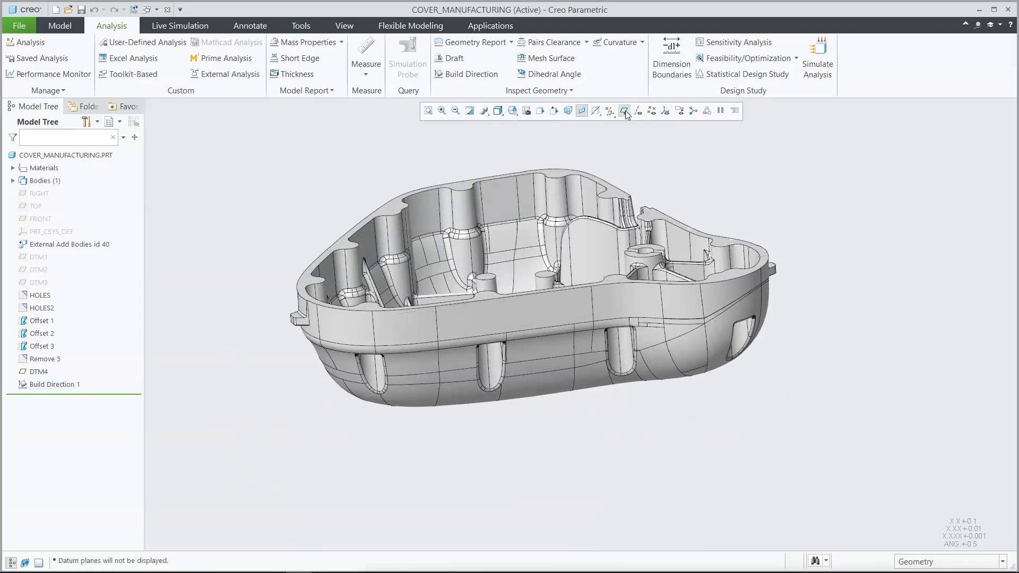
click(27, 25)
mouse_move(32, 130)
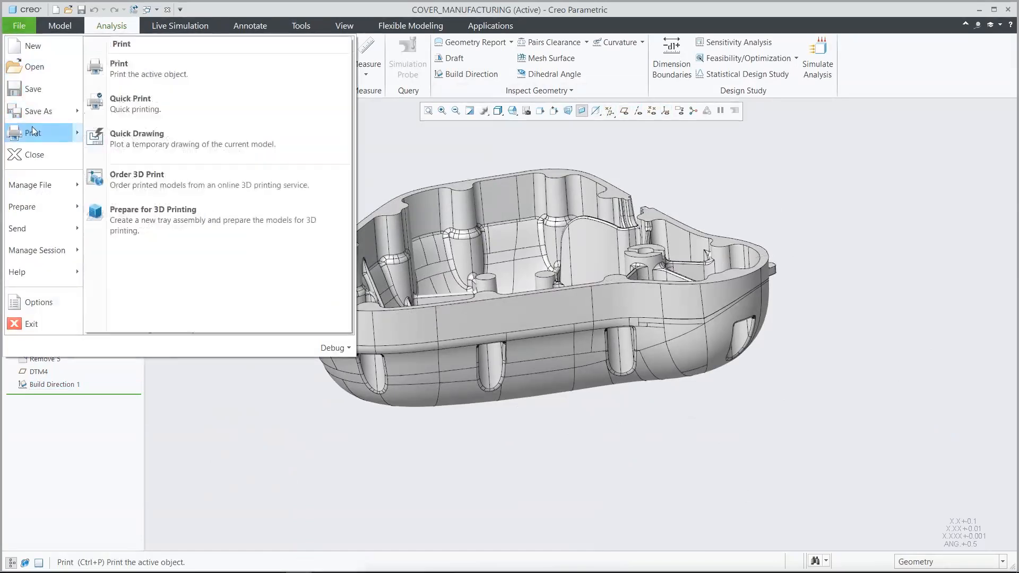
click(200, 214)
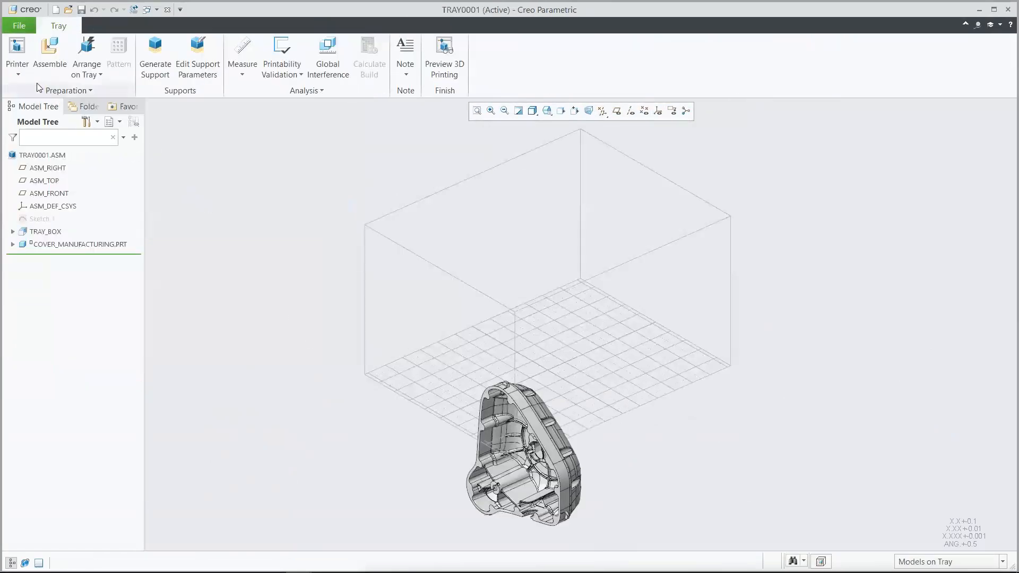
Step: Review the list of available 3D printers and the printer types offered for installation, without adding a printer
click(18, 73)
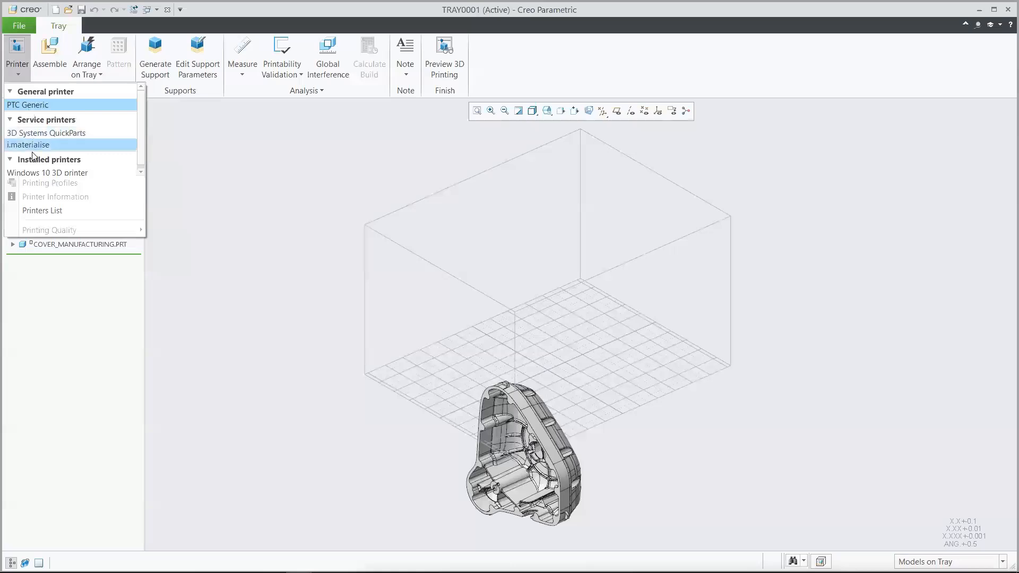
click(40, 211)
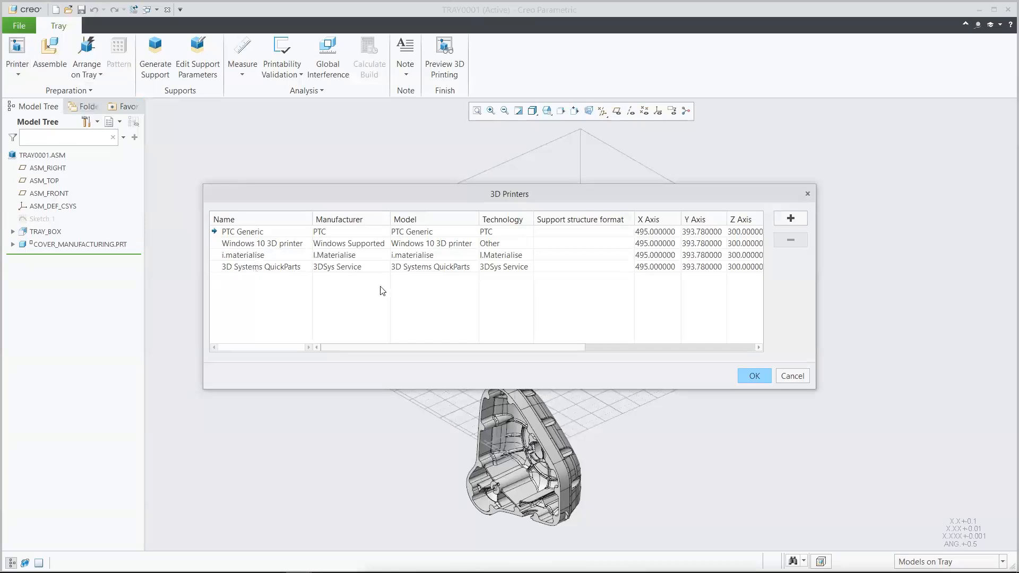
click(790, 221)
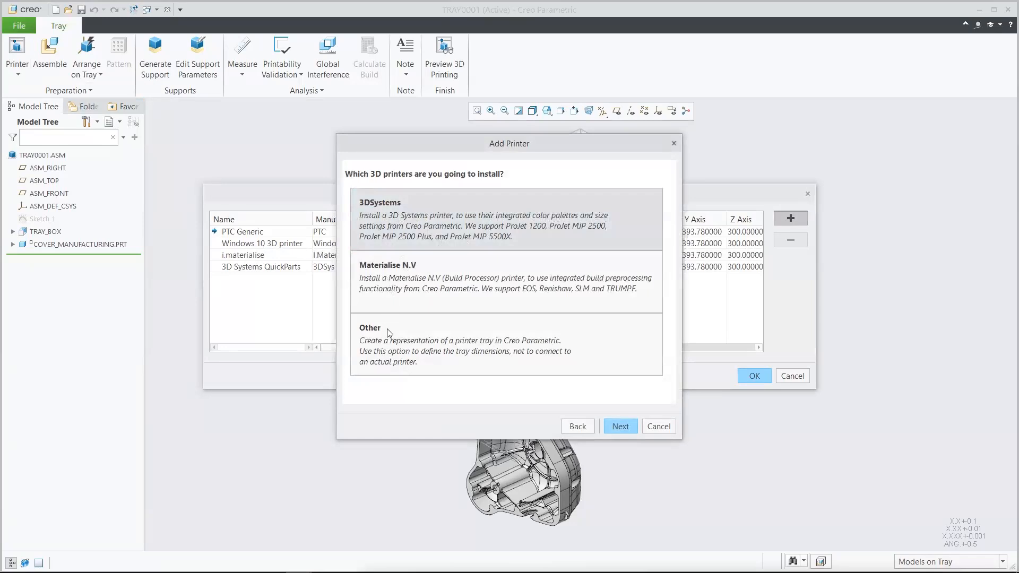
click(658, 427)
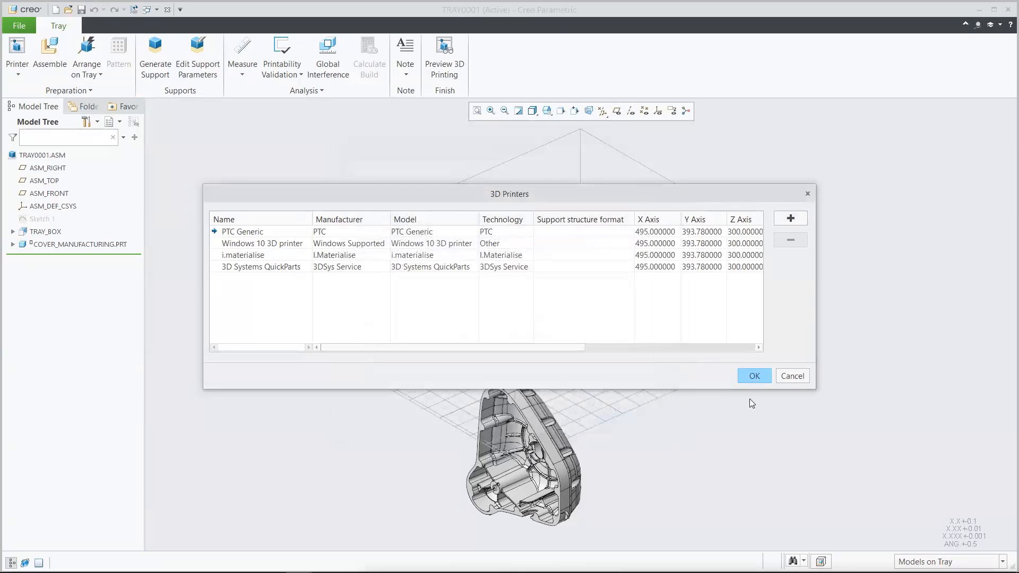
click(786, 378)
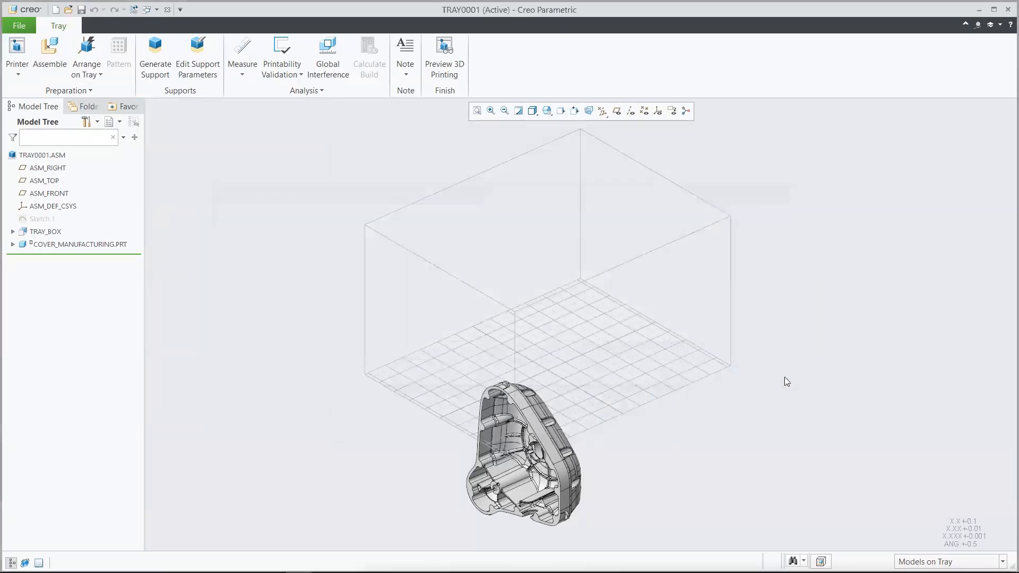
Step: Display the coordinate systems and place the cover on the tray according to its build direction
click(659, 112)
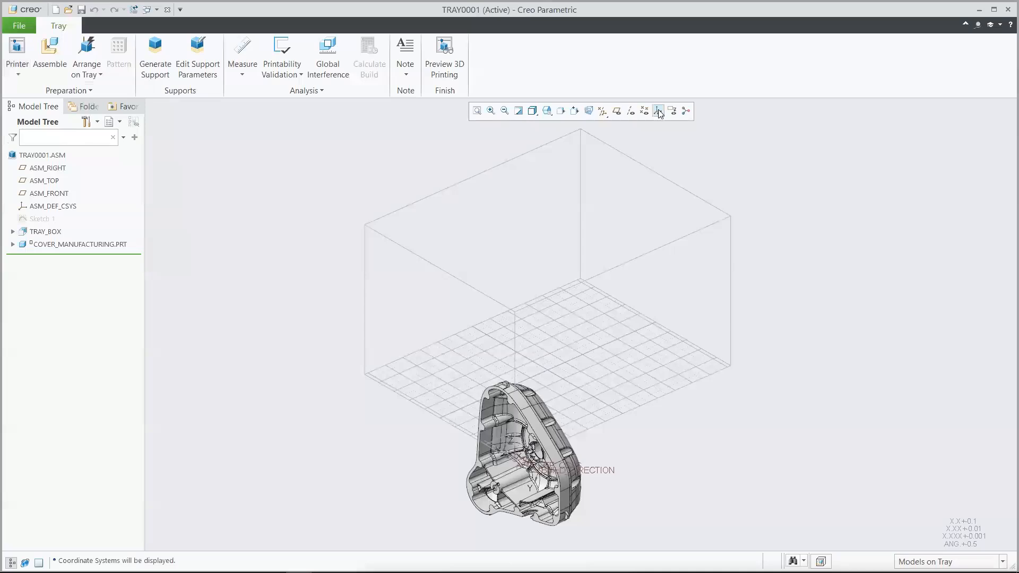
click(99, 75)
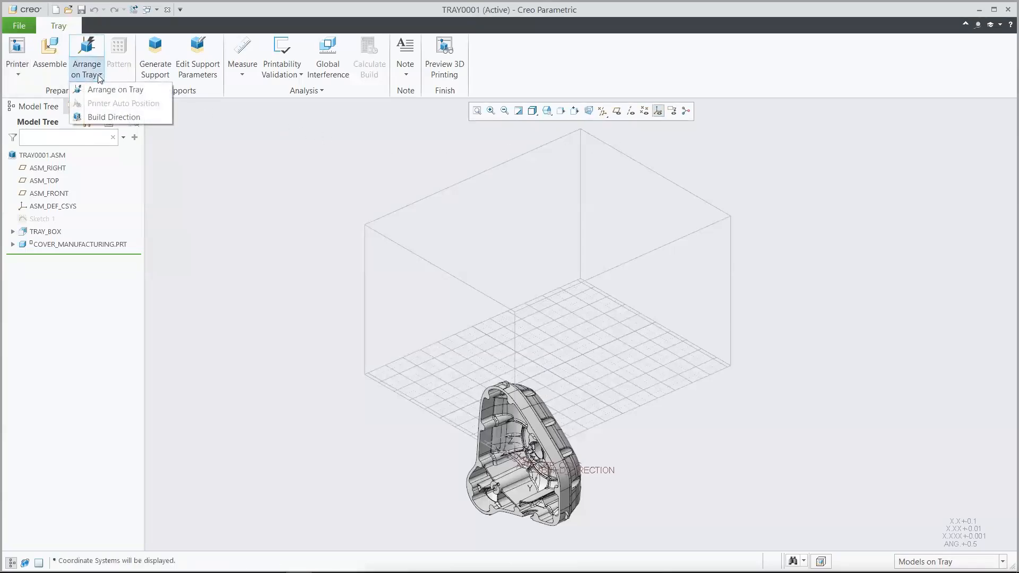
click(112, 118)
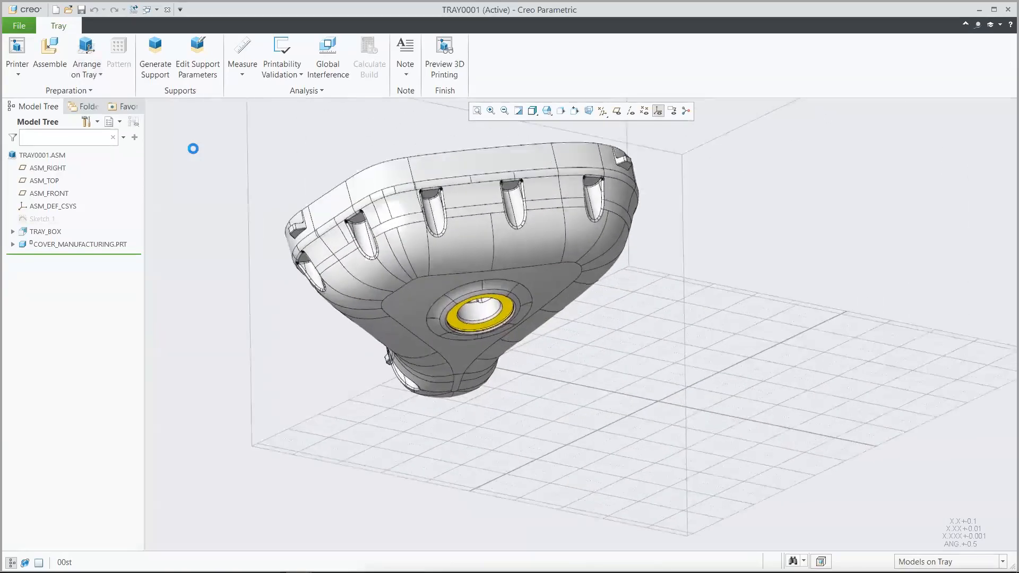
Step: Activate the Demo.txt support structure profile, checking its self-supporting angle, and generate the cover's supports with it
click(207, 68)
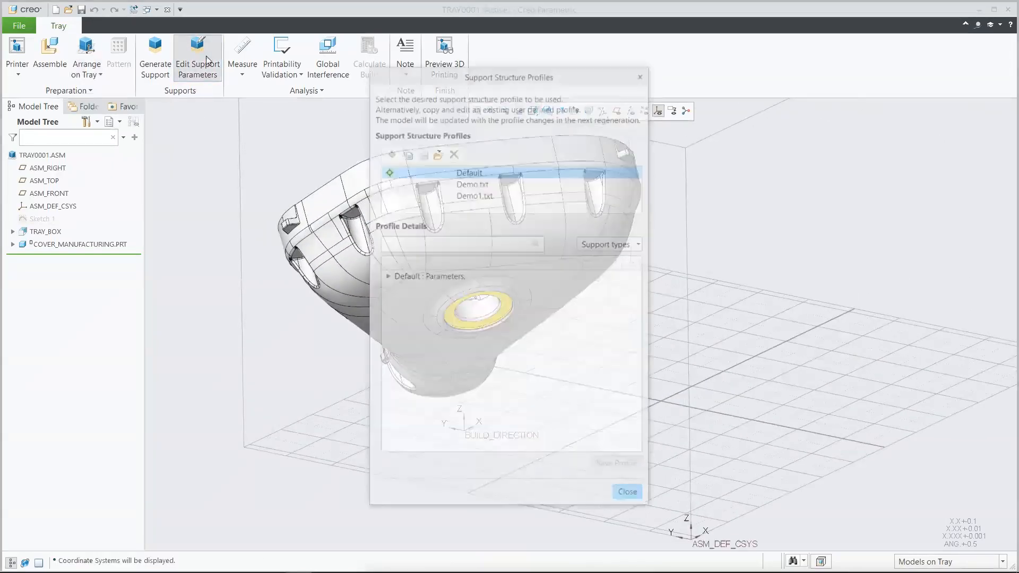
click(459, 183)
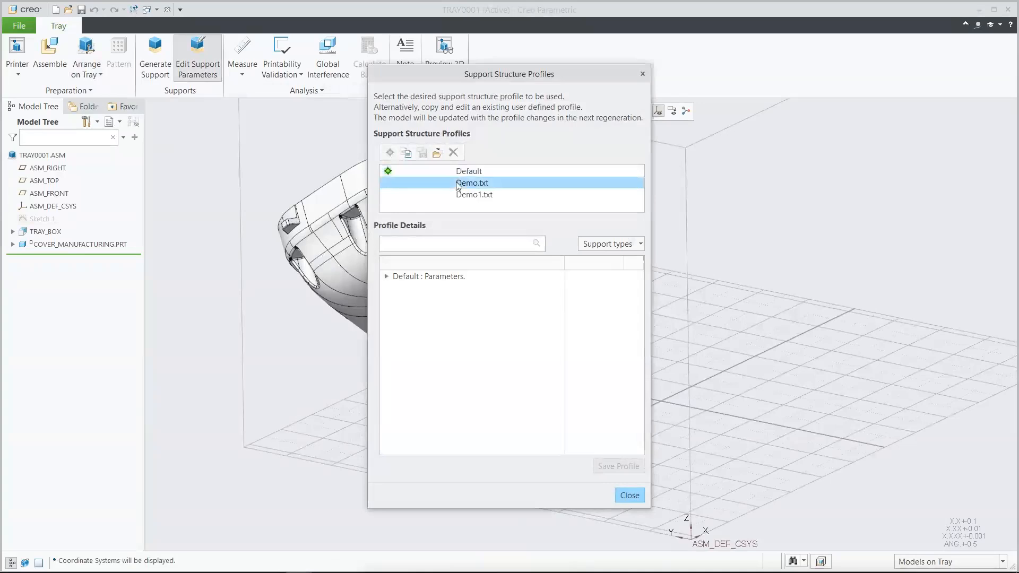
click(391, 153)
click(386, 277)
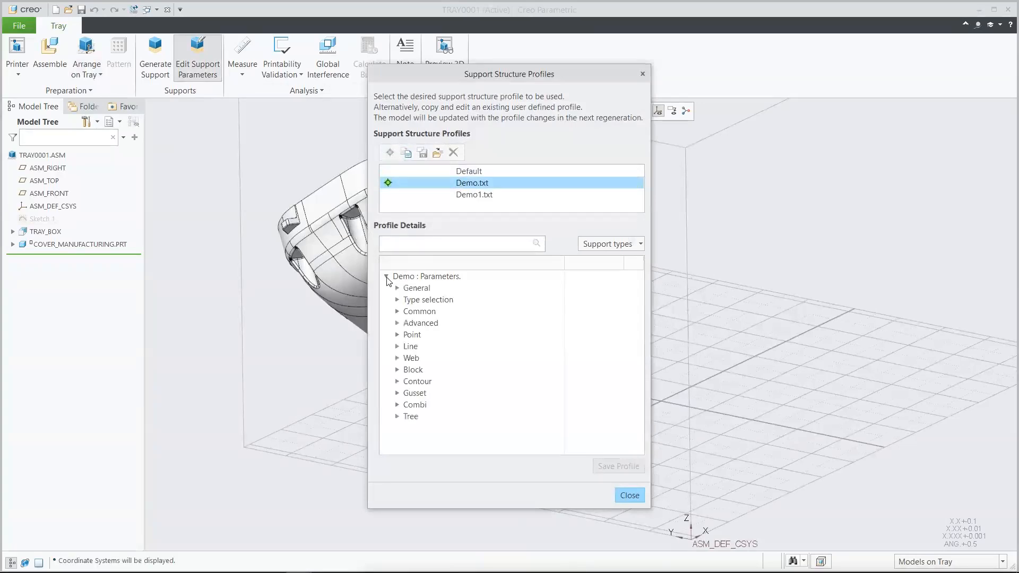
click(397, 288)
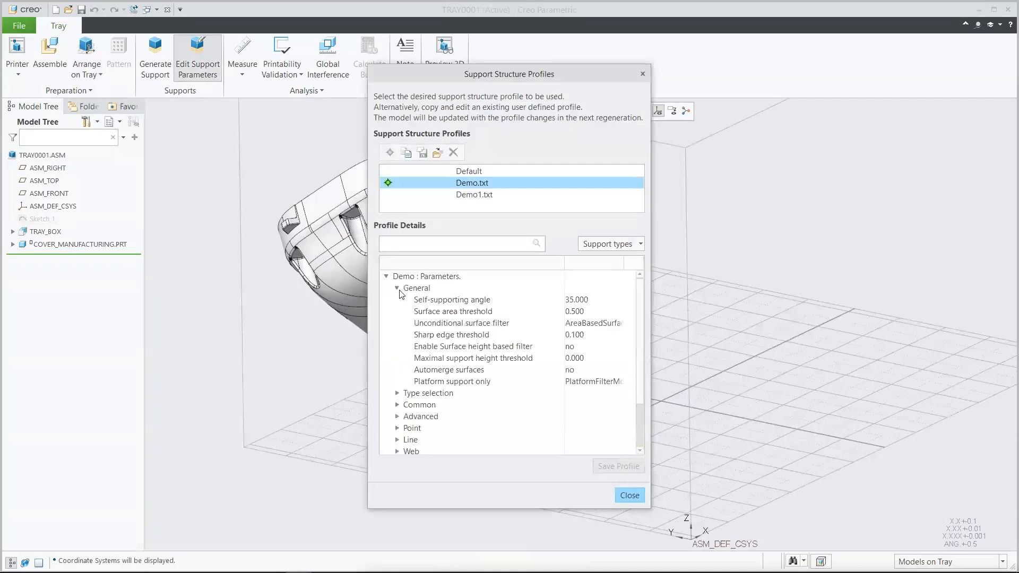
click(440, 300)
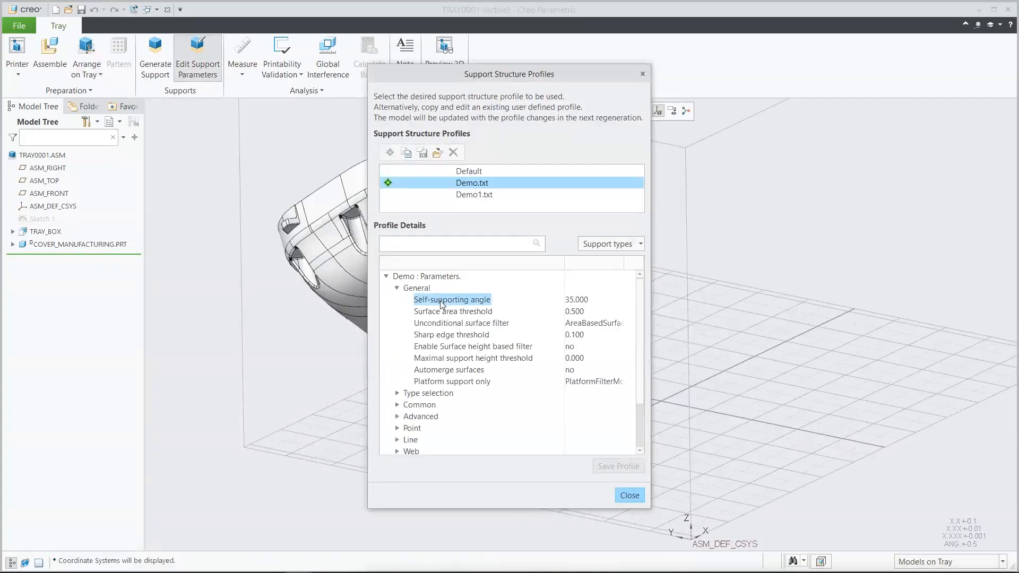
click(592, 305)
click(595, 300)
click(629, 495)
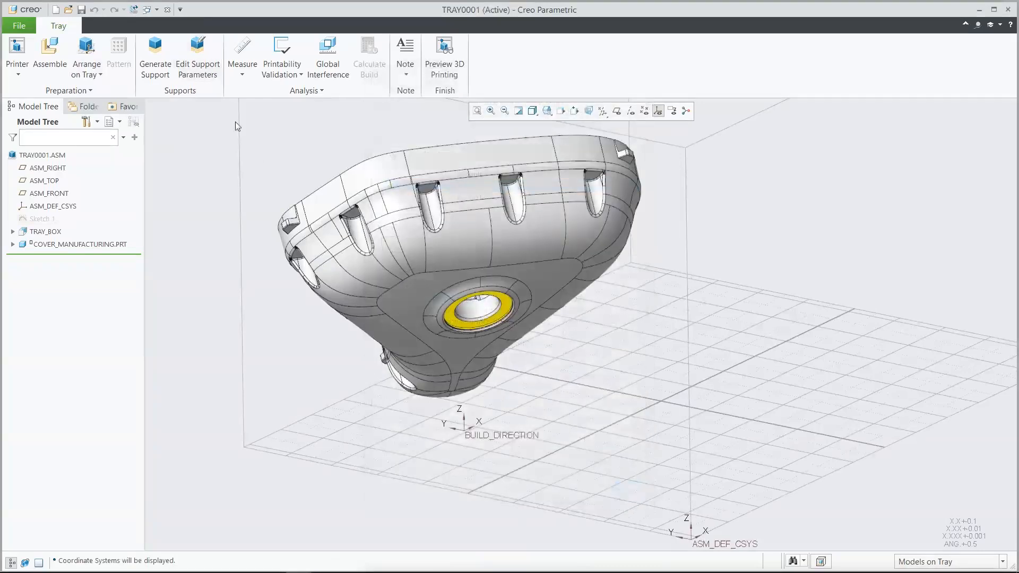
click(162, 69)
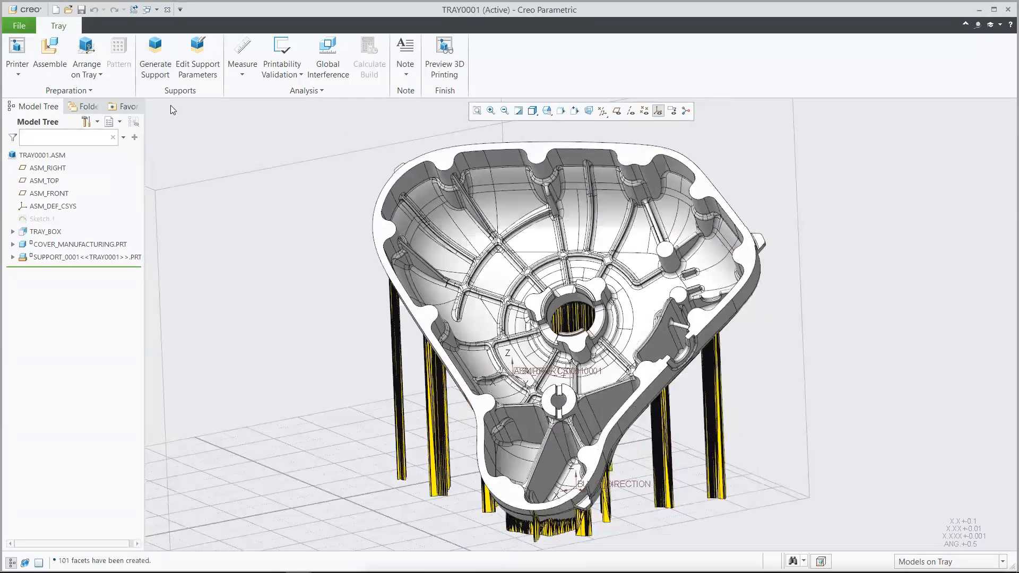
Step: Activate the Demo1.txt support structure profile, checking its self-supporting angle, and regenerate the cover's supports with it
click(193, 61)
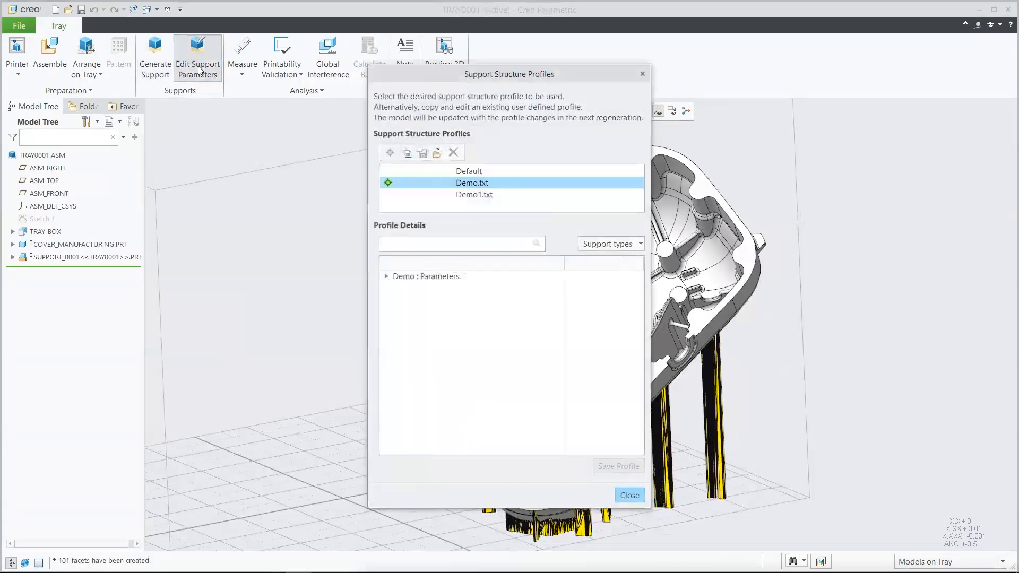
click(439, 195)
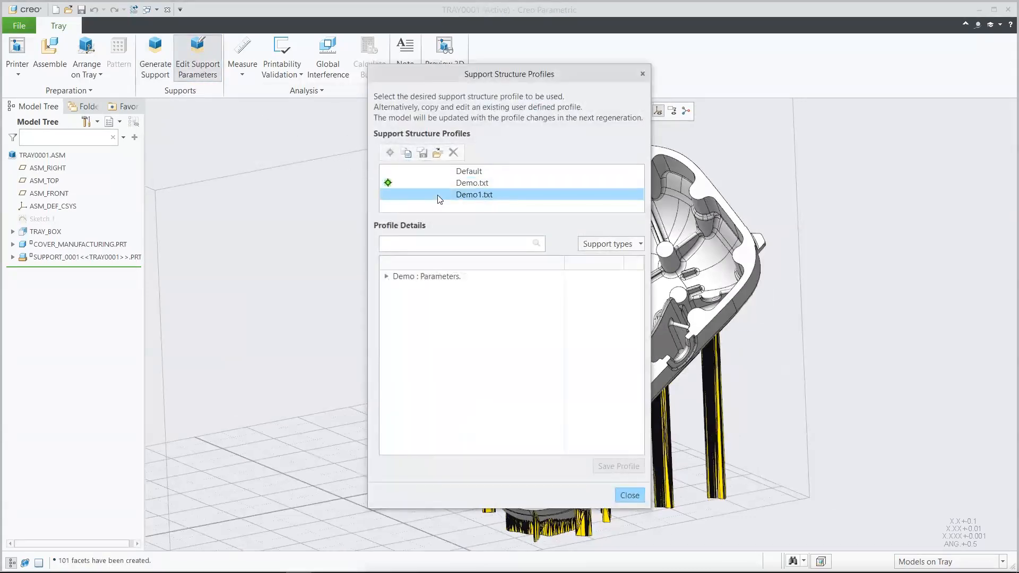
click(390, 153)
click(387, 276)
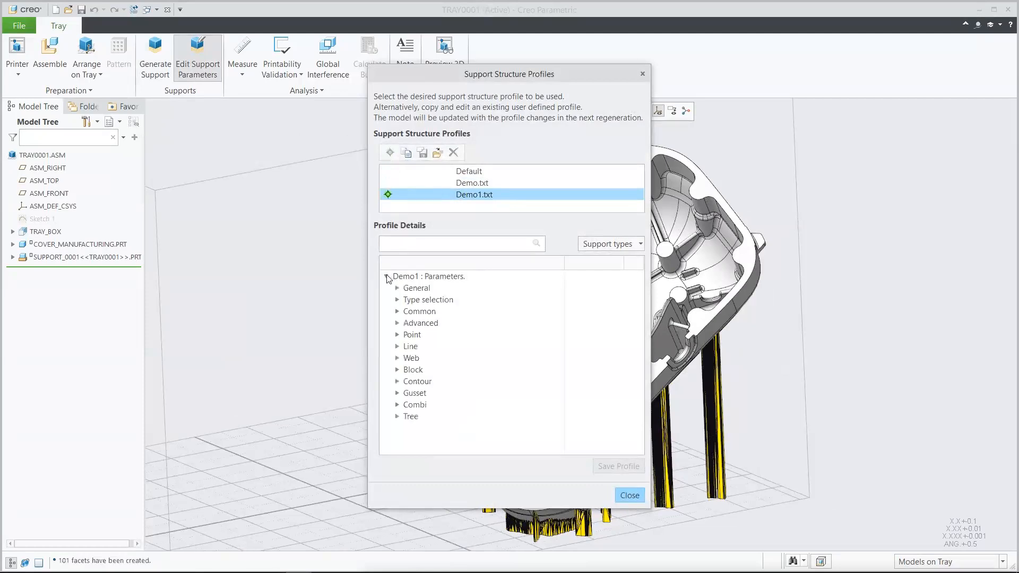
click(397, 288)
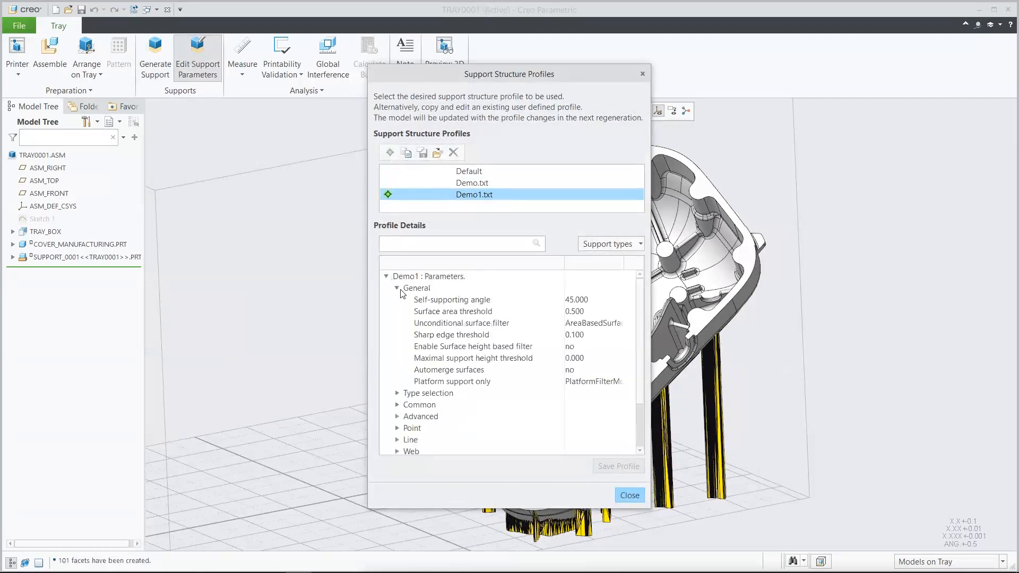
click(471, 303)
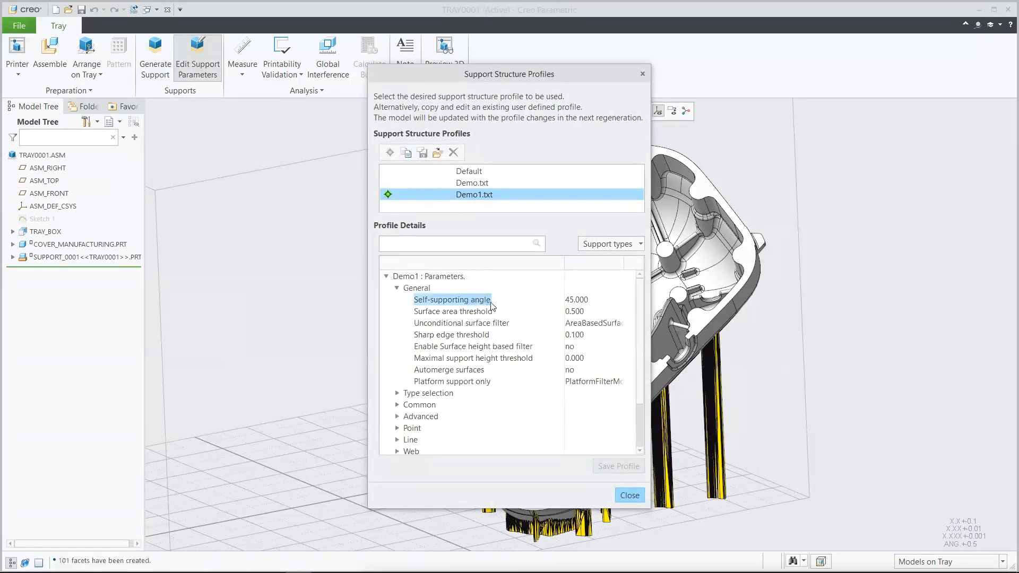
click(592, 305)
click(598, 301)
click(629, 495)
click(630, 496)
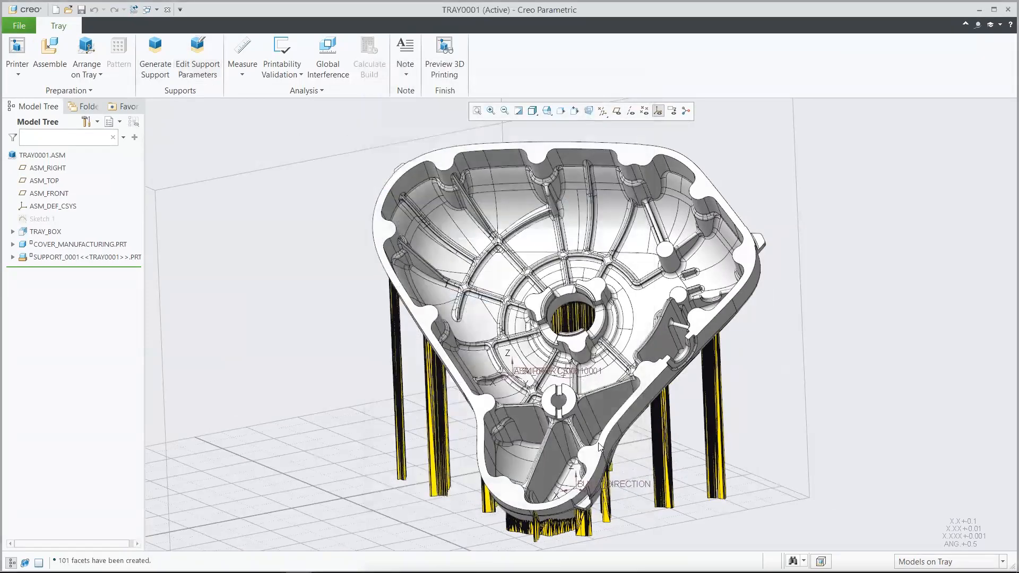
click(161, 68)
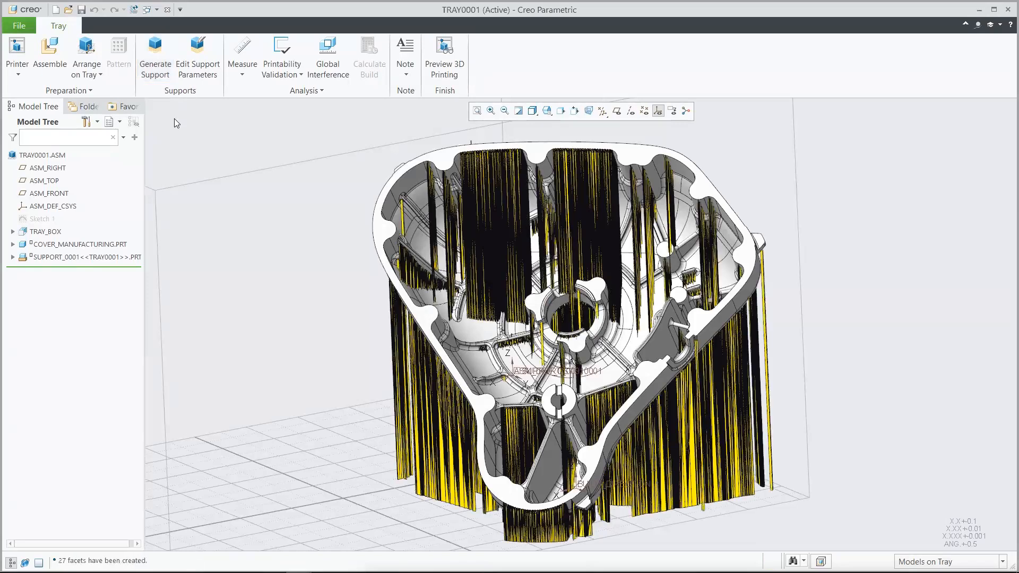
Step: Preview the tray for 3D printing and slice it, exporting the slices as tray0001.zip
click(445, 55)
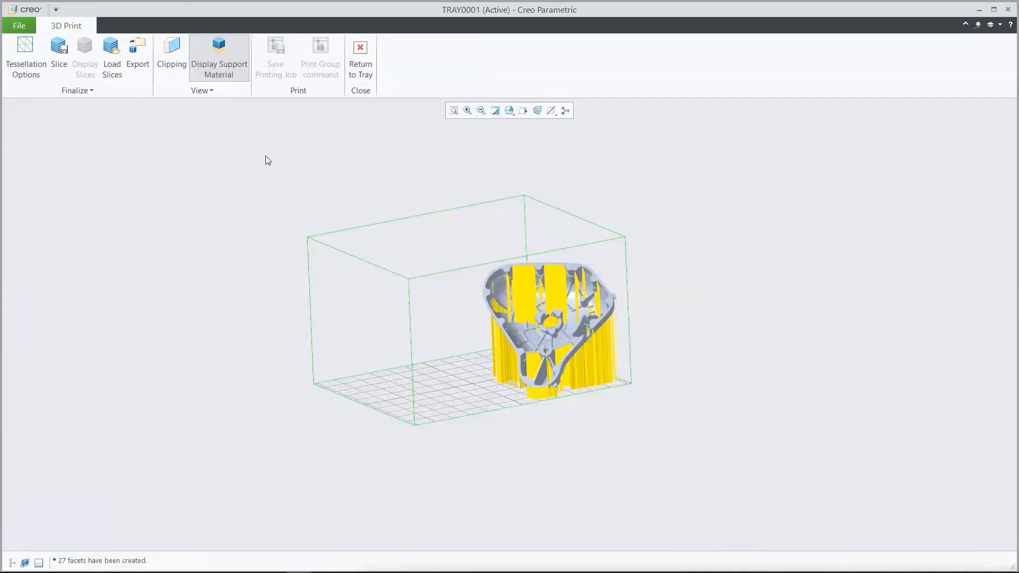
click(61, 56)
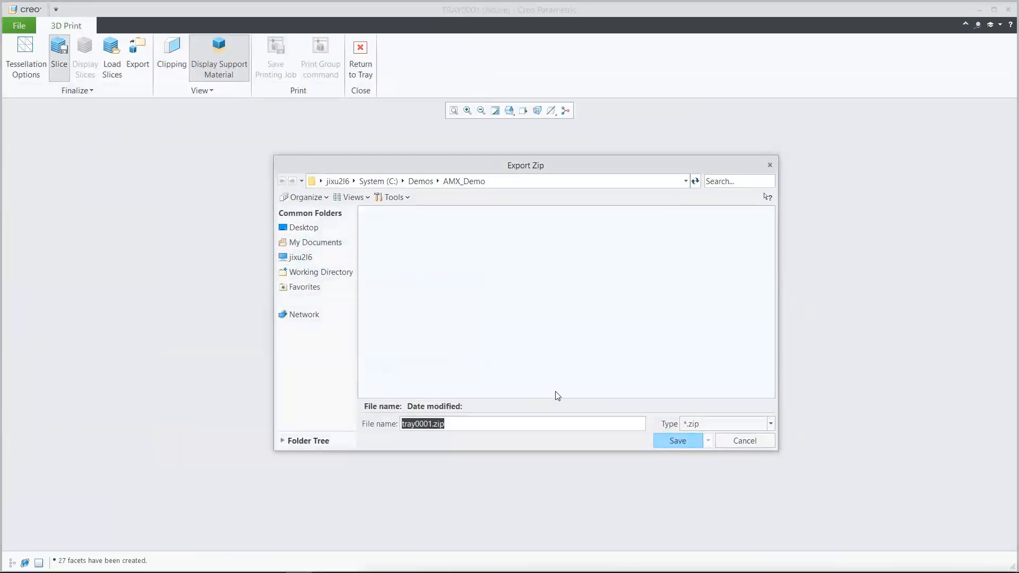
click(674, 441)
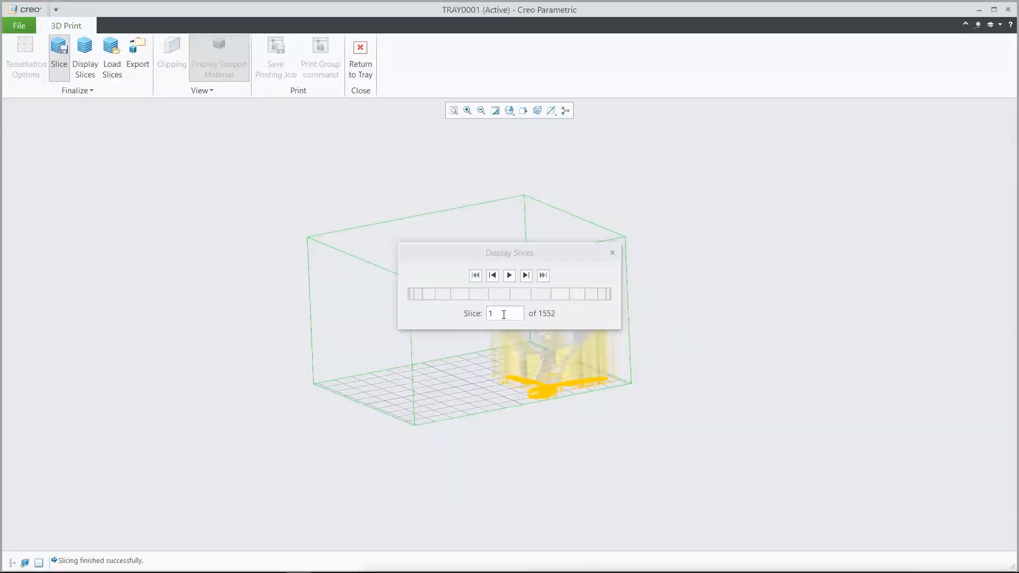
Step: Play back all slices of the cover and its supports in the TOP orientation
drag(507, 250, 123, 186)
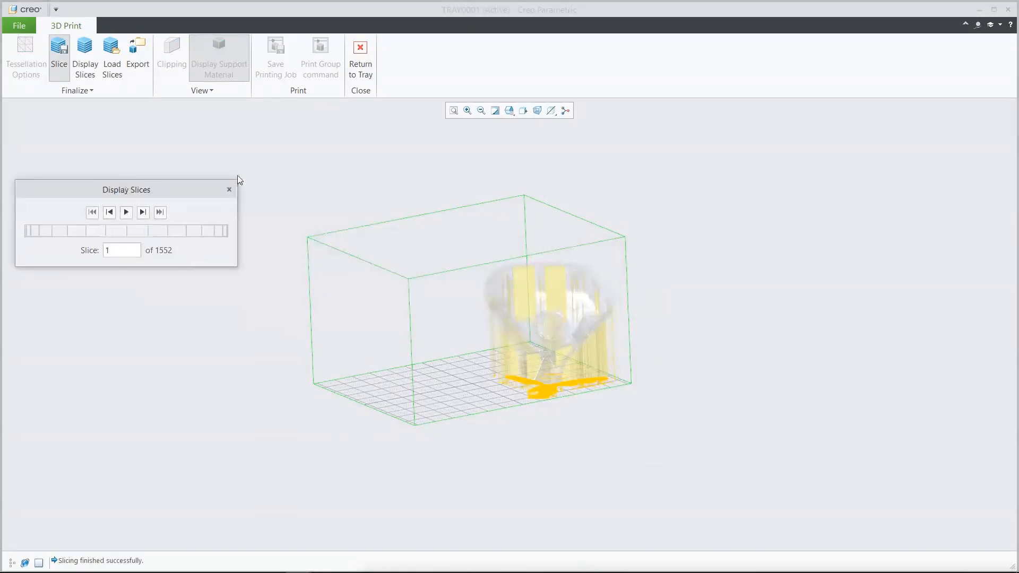
click(509, 110)
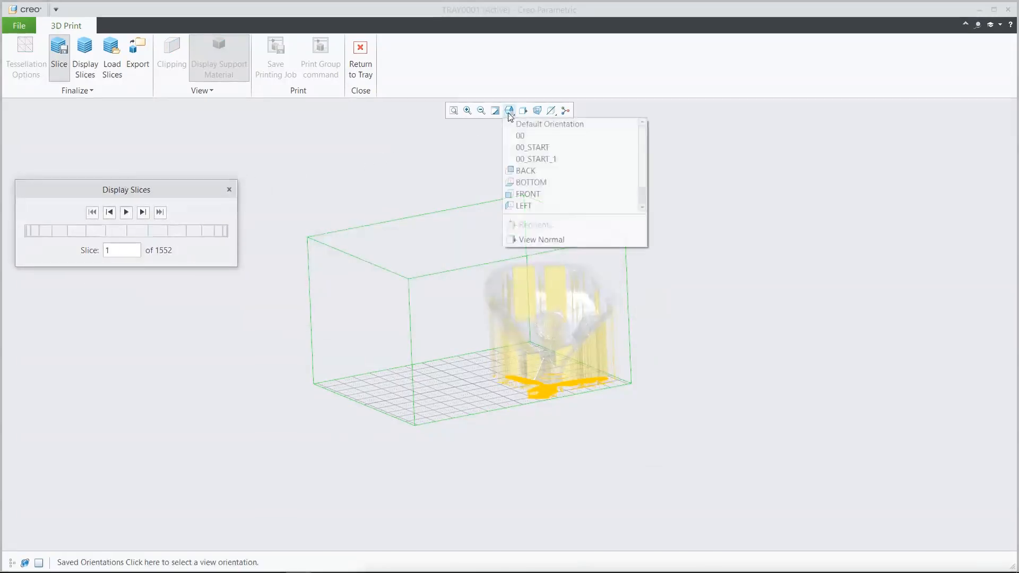
drag(644, 141, 642, 162)
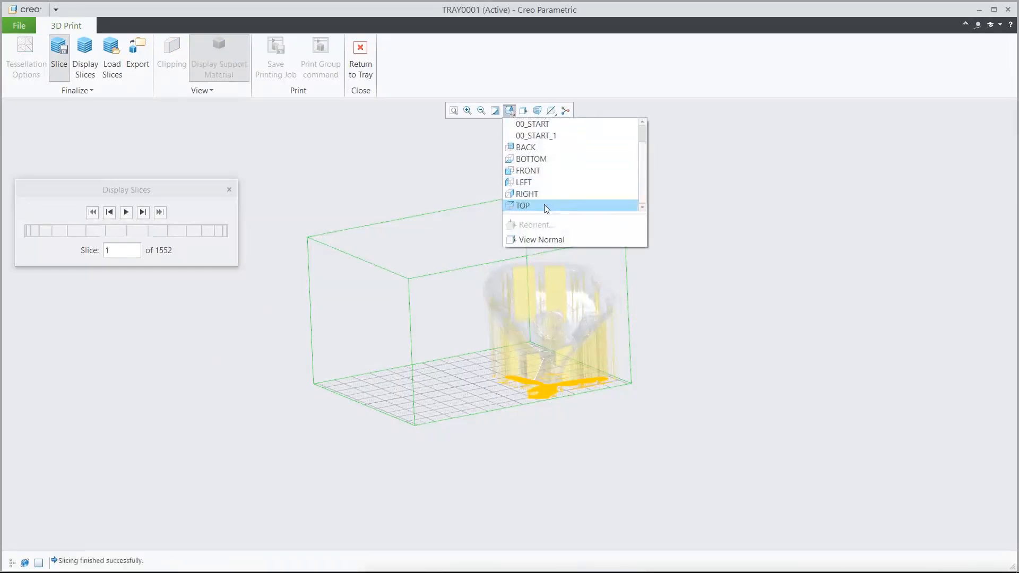
click(544, 205)
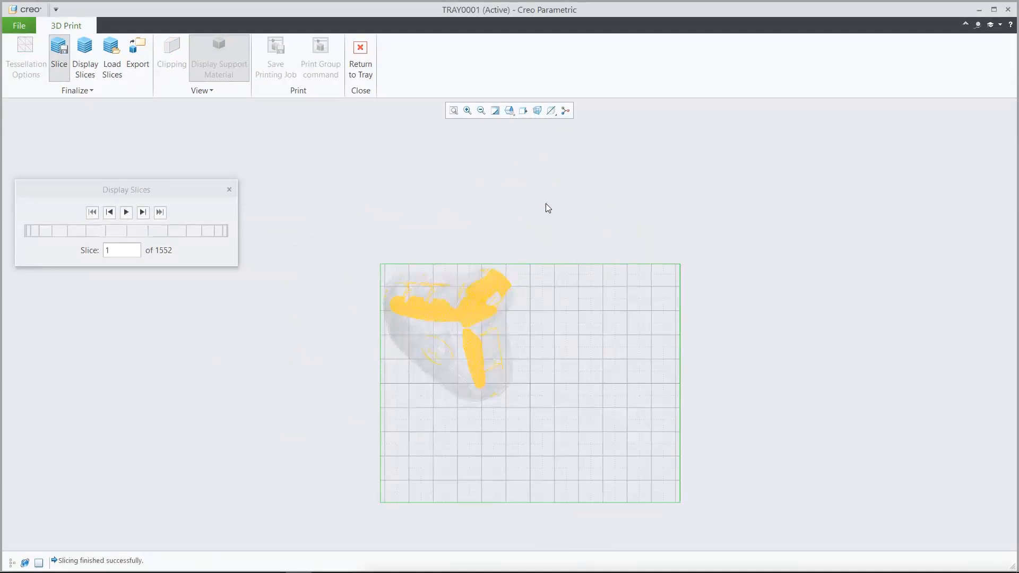
click(467, 111)
click(374, 255)
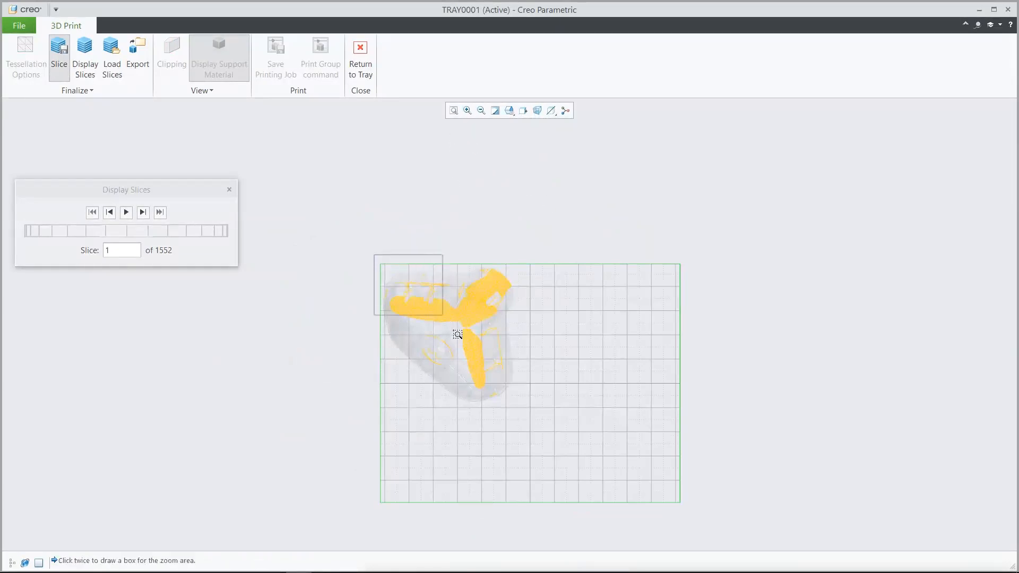
click(524, 408)
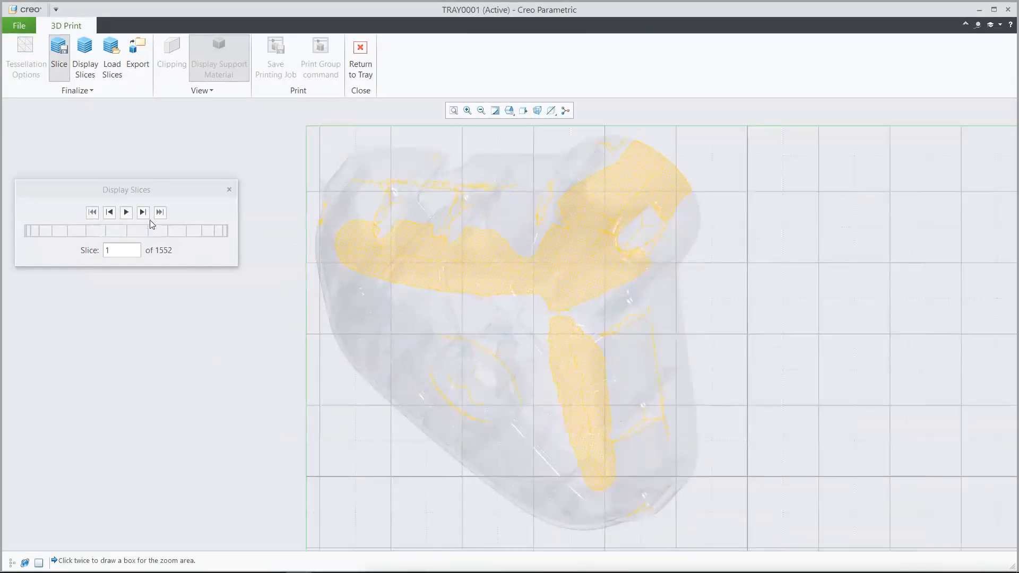
click(126, 212)
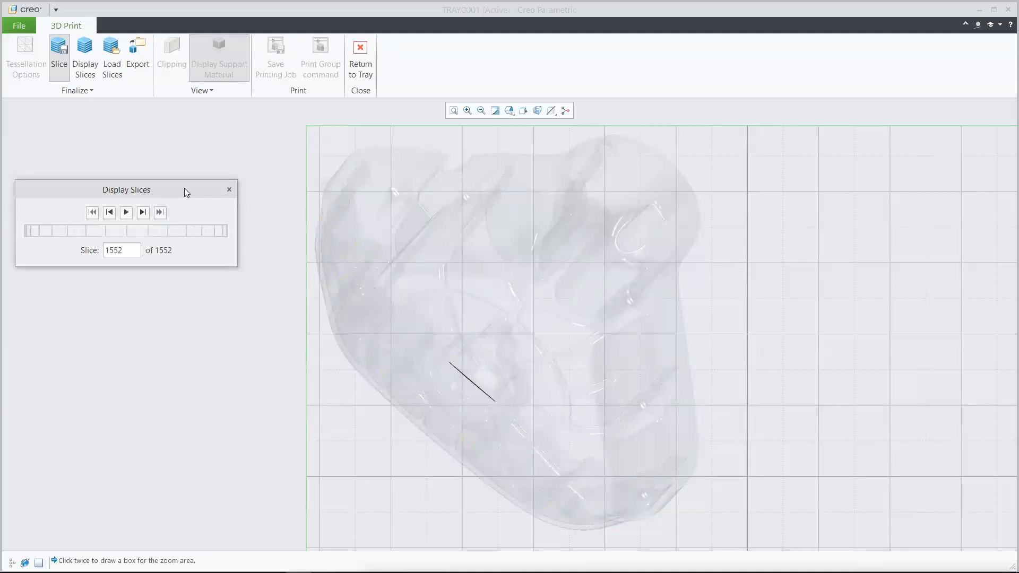
Step: Leave the slice display and print preview, and close the tray and cover models to return to the motorcycle assembly
click(229, 190)
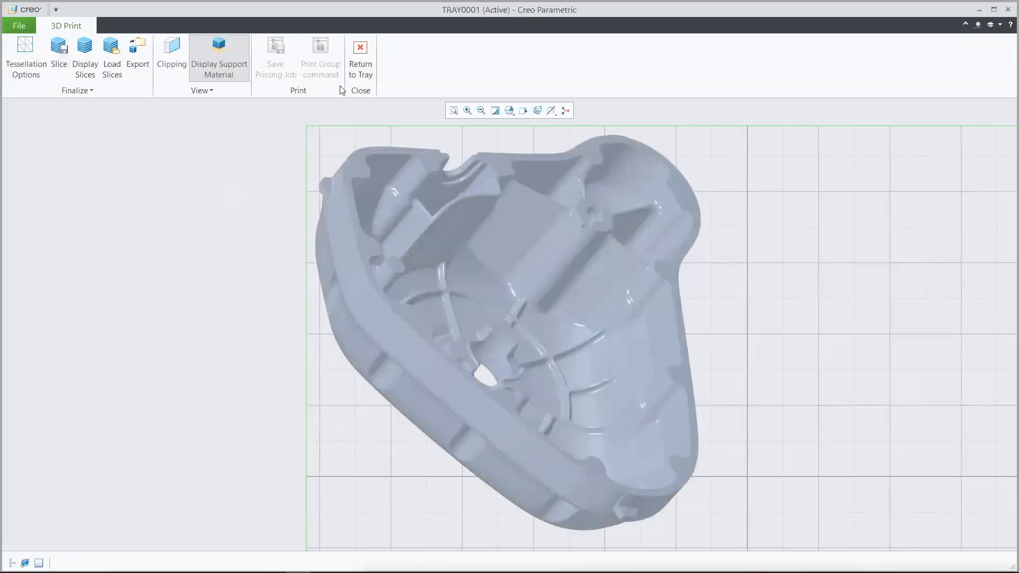
click(361, 59)
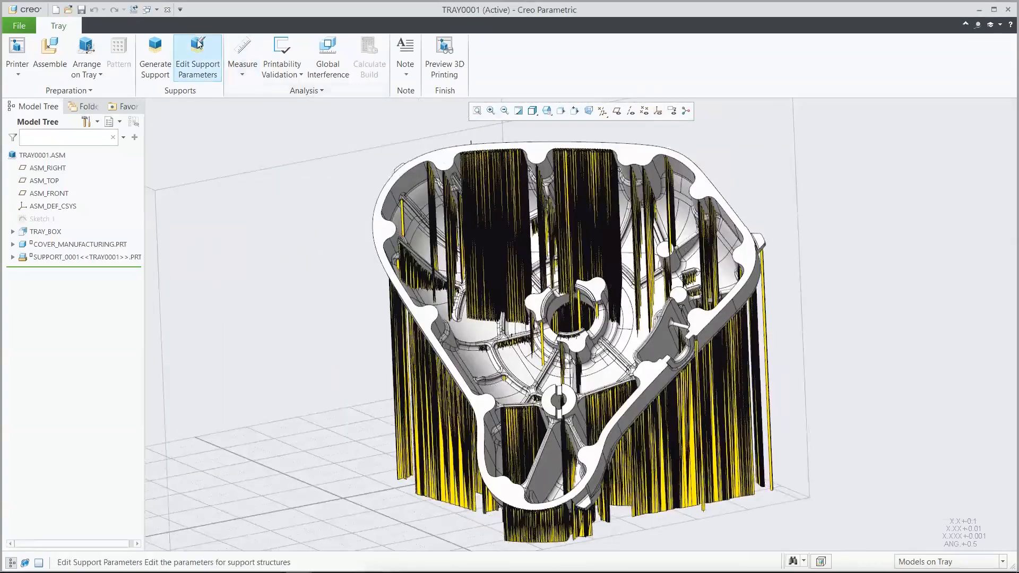
click(168, 10)
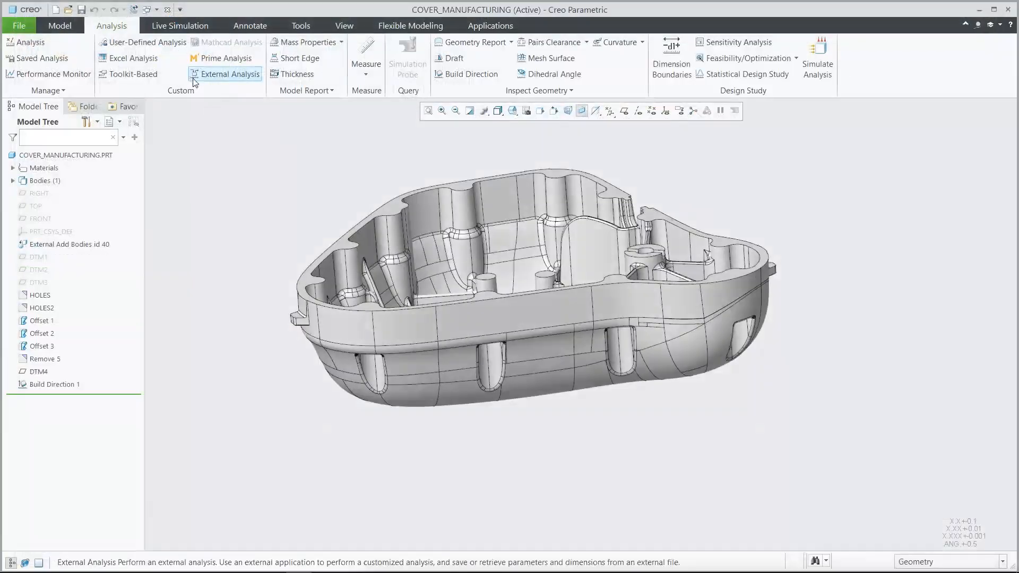
click(168, 10)
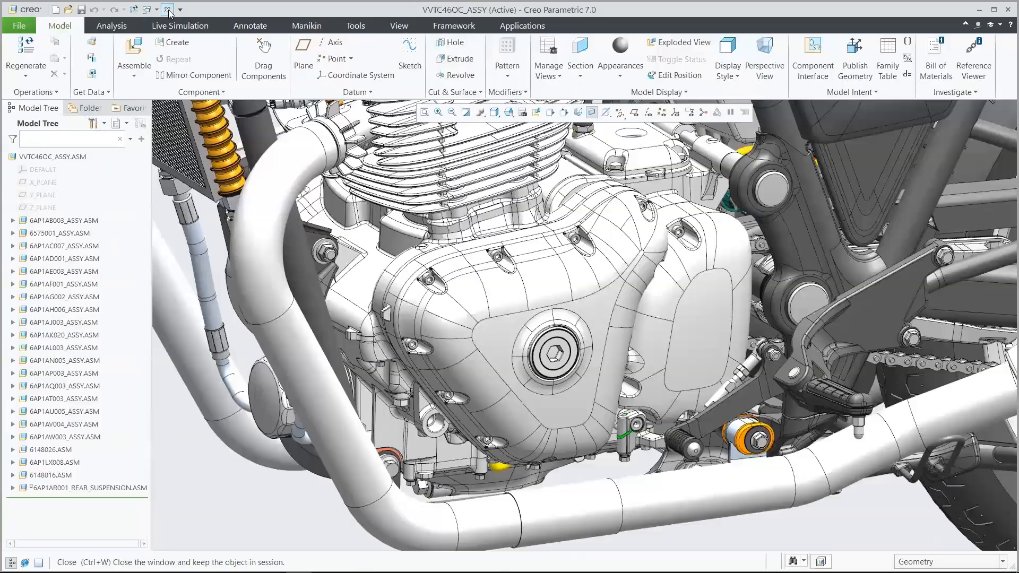